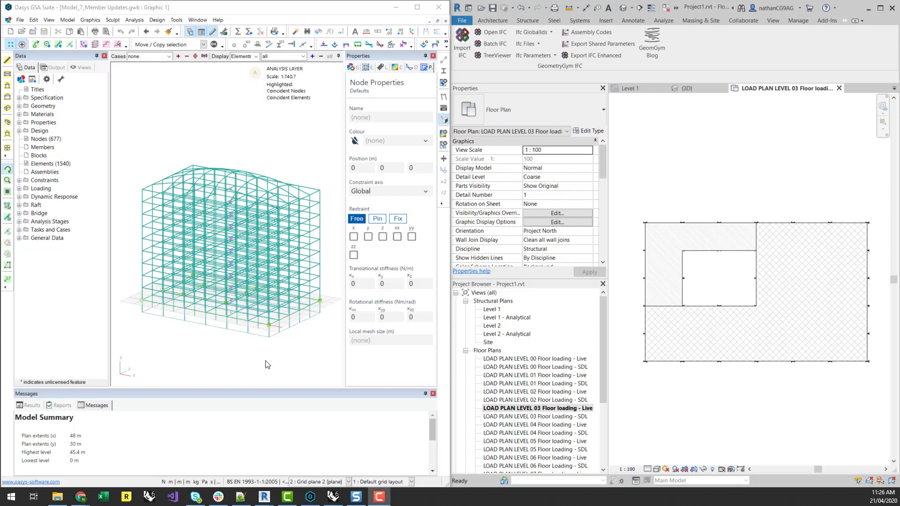
- Bring up the building frame model, orbit it, and expand the Loading data branch
left_click(786, 346)
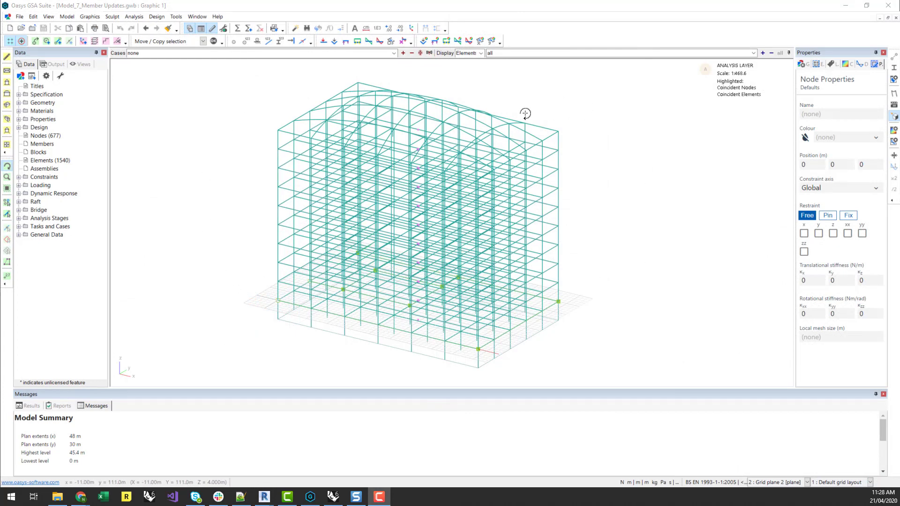
left_click_drag(635, 343, 634, 350)
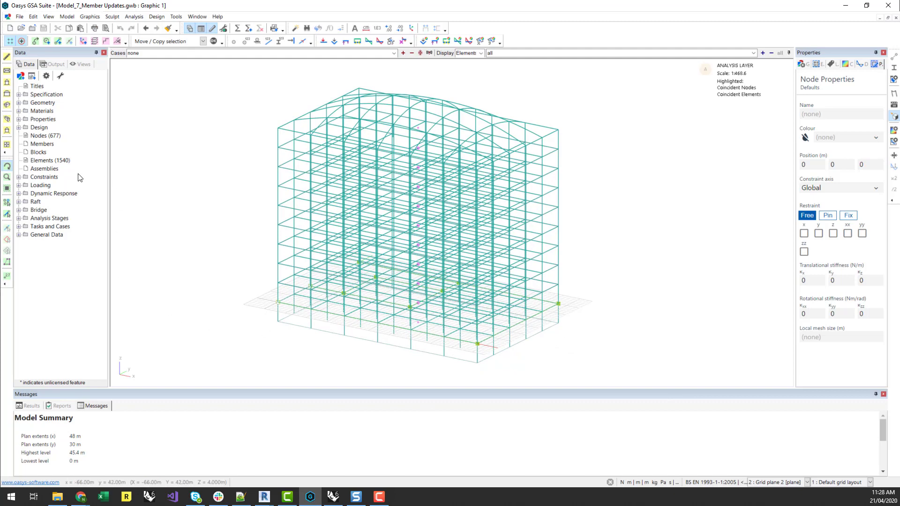
left_click(18, 185)
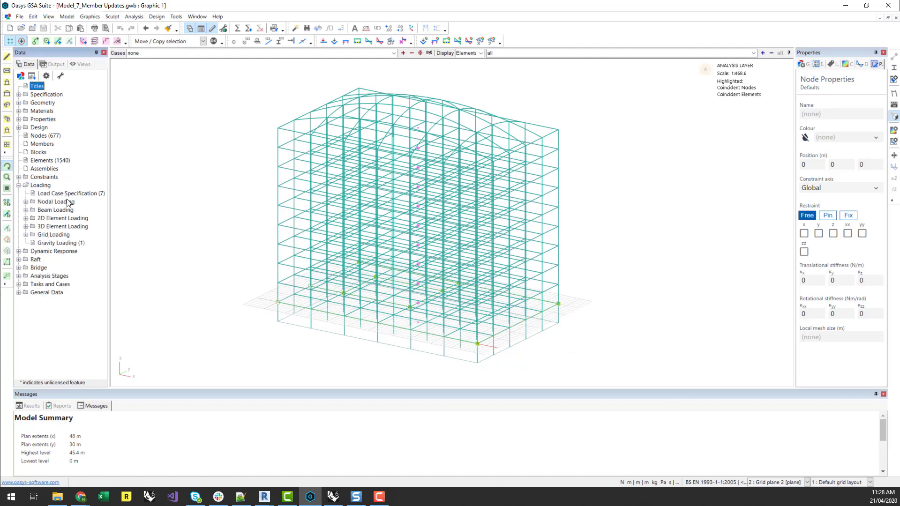
- Open the Load Case Specification table, pick the Floor Loading Live and SDL cases, and expand Grid Loading
double_click(57, 195)
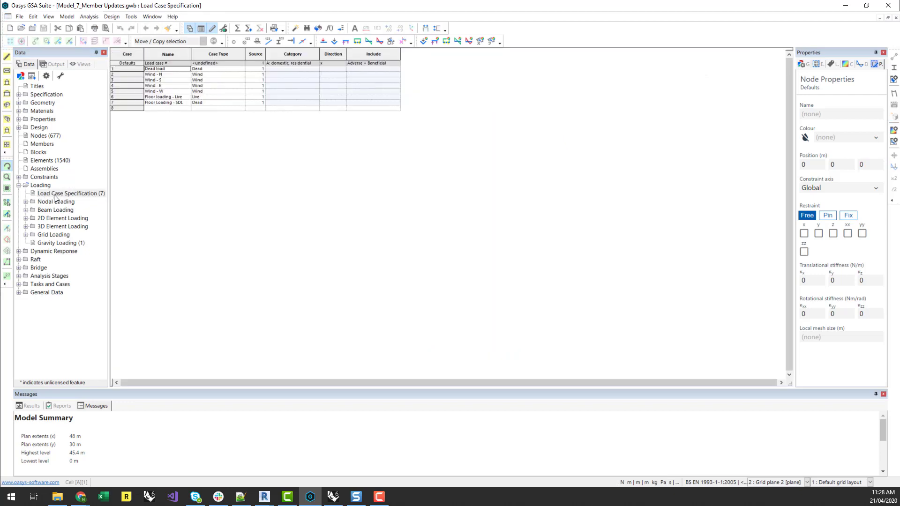
left_click(131, 97)
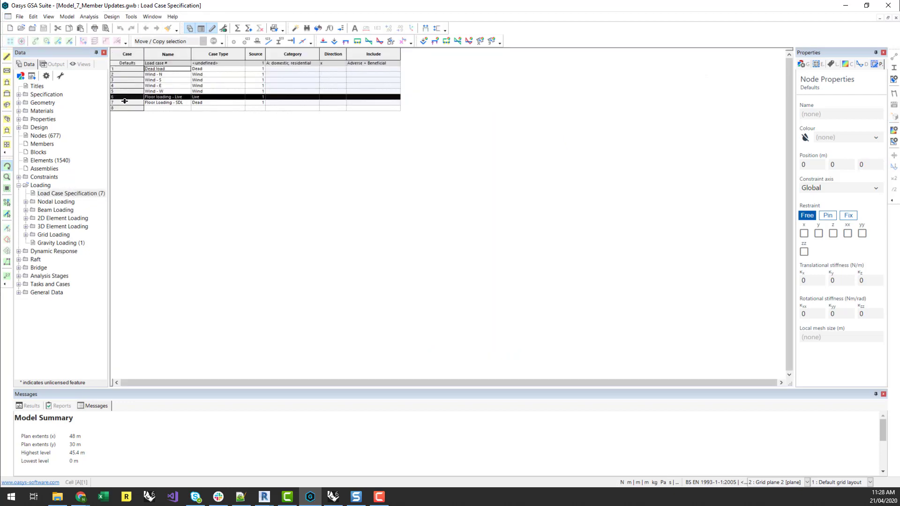
left_click(128, 103)
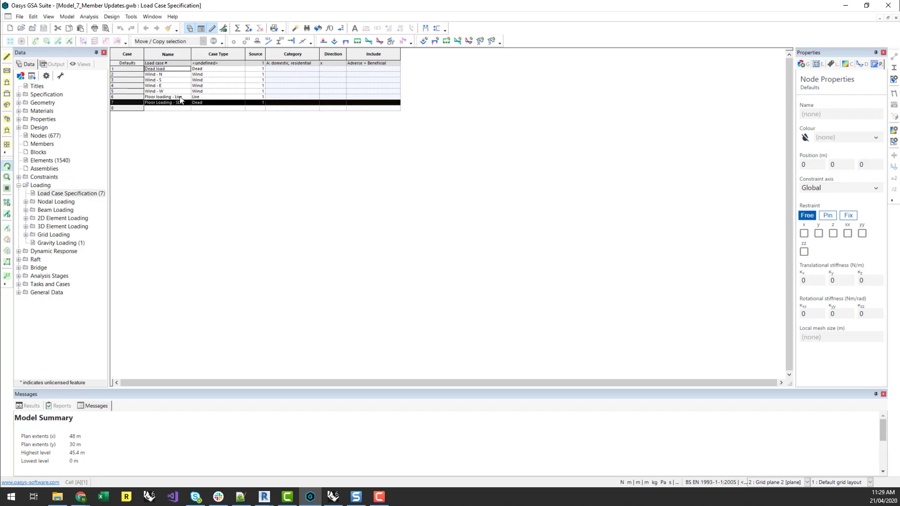
left_click(26, 235)
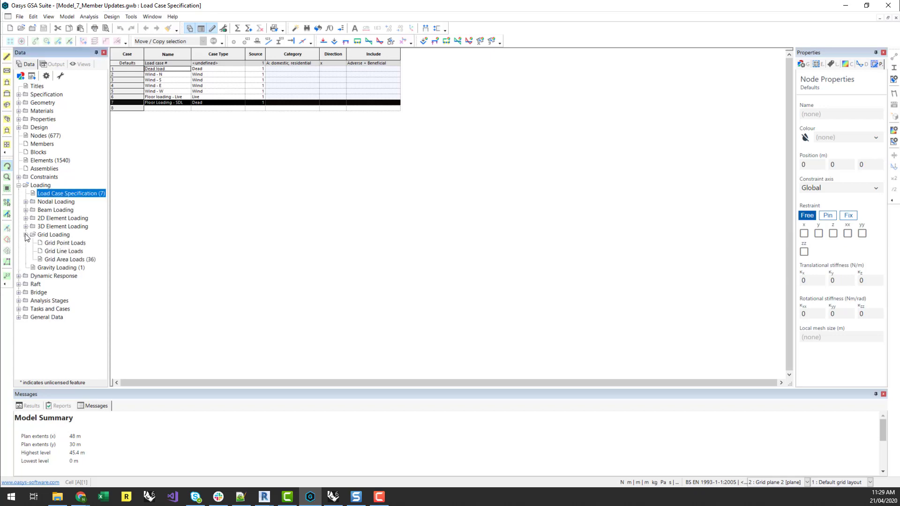
- Open the Grid Area Loads table, inspect the second load's axis, and expand Geometry
double_click(61, 260)
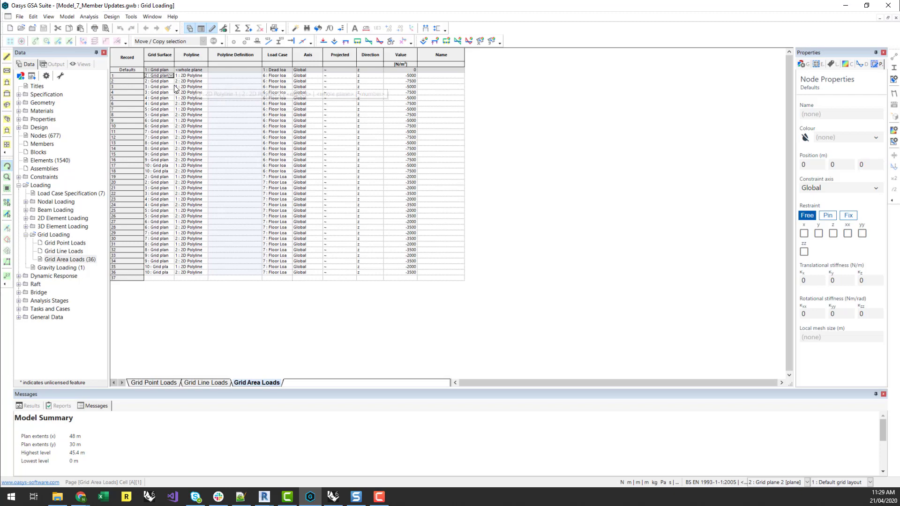
left_click(305, 81)
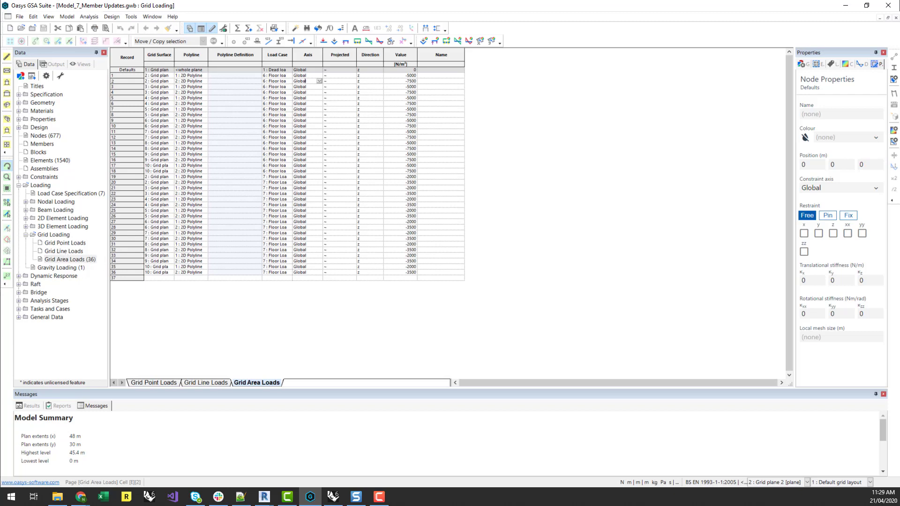
left_click(18, 103)
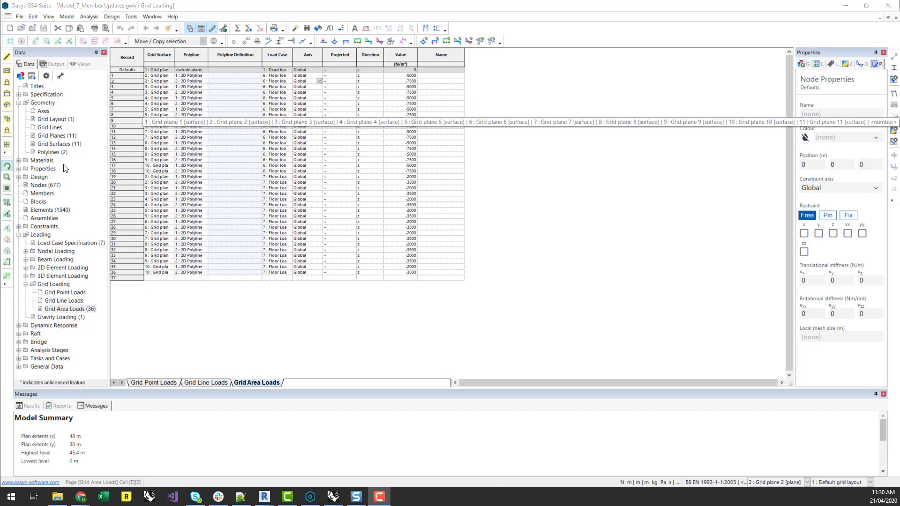
- Review the Grid Surfaces and Grid Planes tables, then return to Grid Area Loads
left_click(49, 145)
double_click(49, 144)
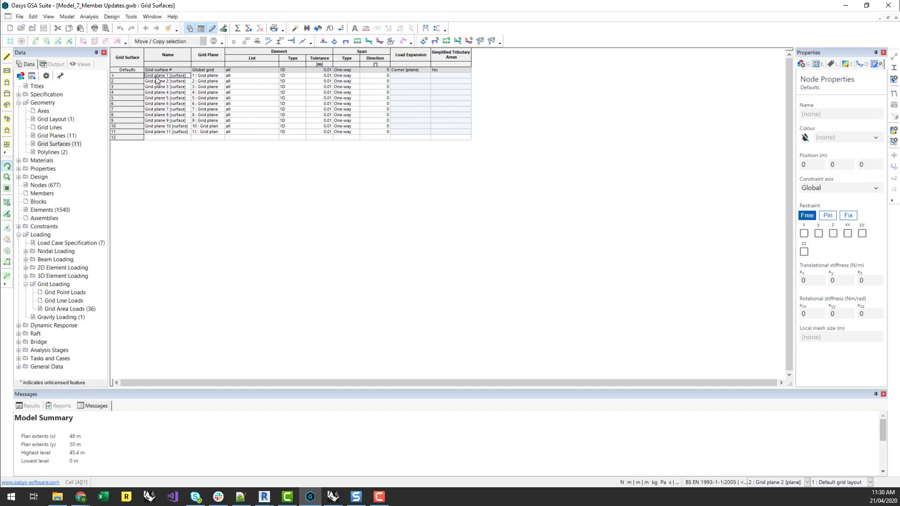
double_click(52, 136)
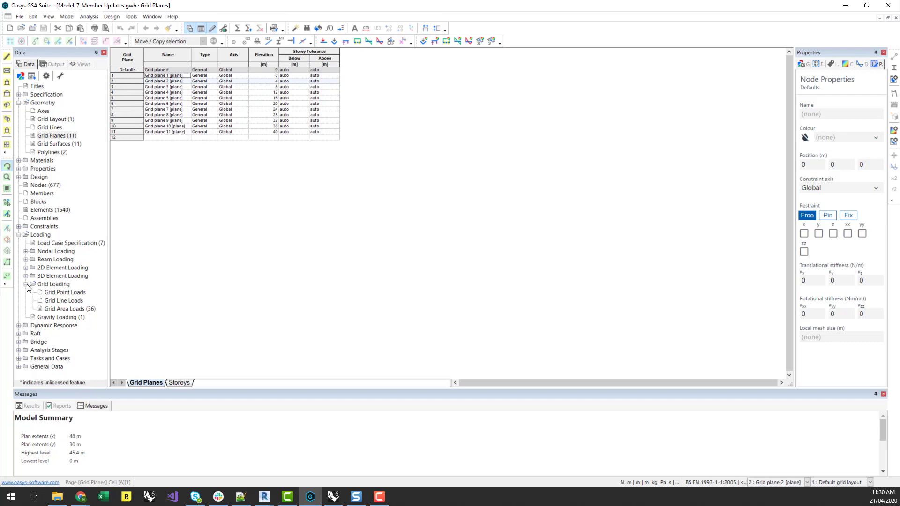
double_click(70, 309)
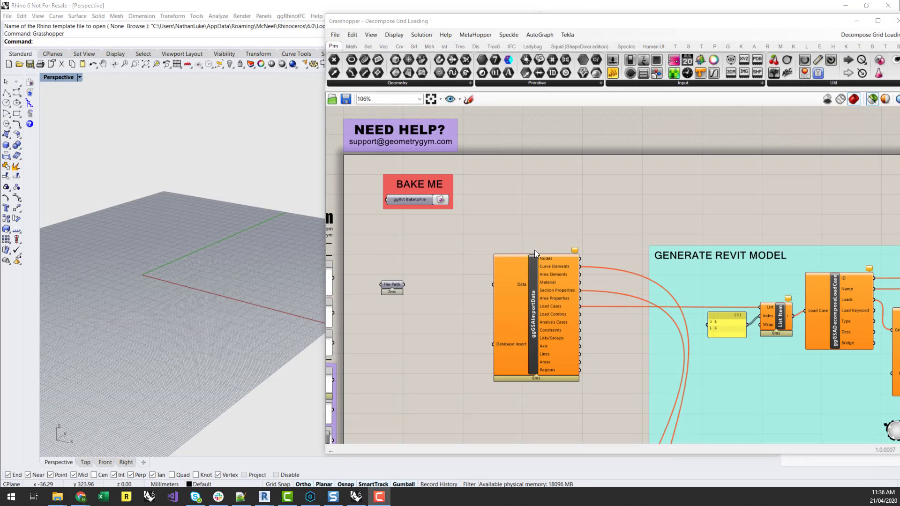
- Select ggGSAImportData, show the ggGSA component groups, and maximize the Grasshopper window
left_click(536, 350)
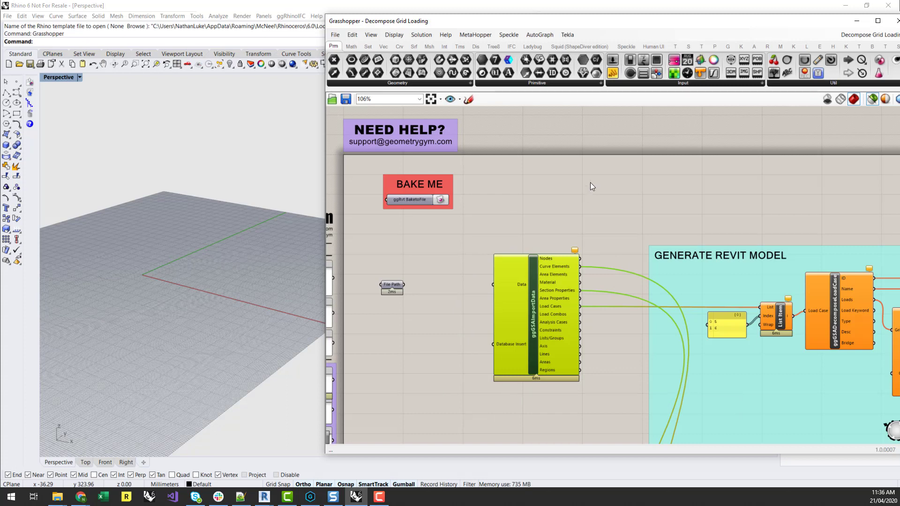
left_click(688, 46)
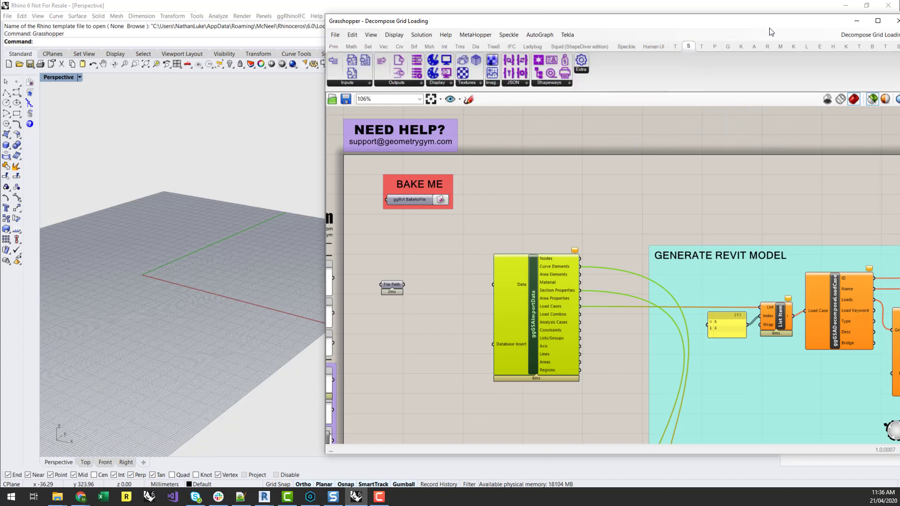
left_click(755, 47)
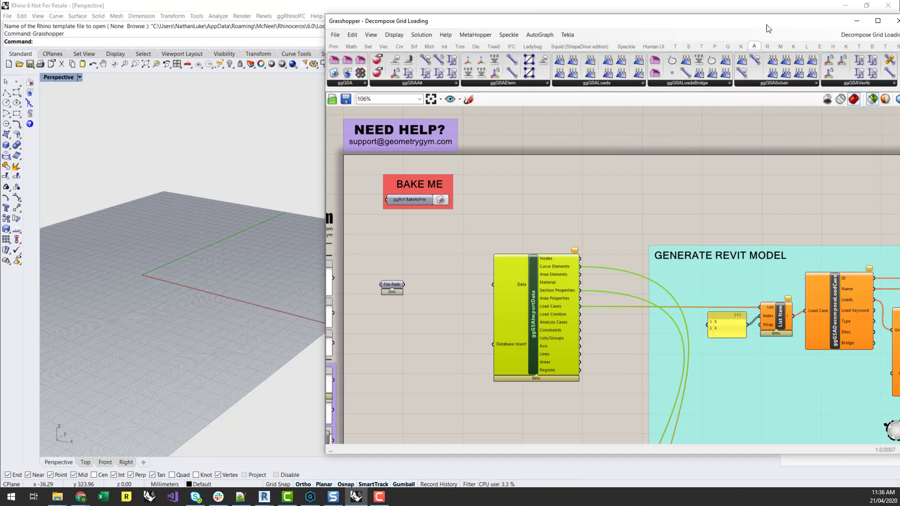
left_click_drag(765, 24, 770, 24)
- Browse the ggGSA components, then pan and zoom the canvas to the File Path parameter
left_click(736, 24)
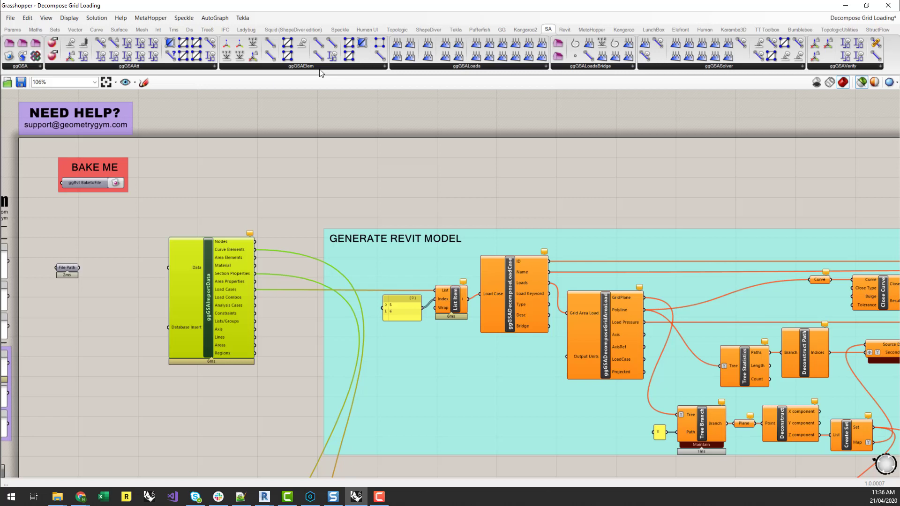
left_click(25, 69)
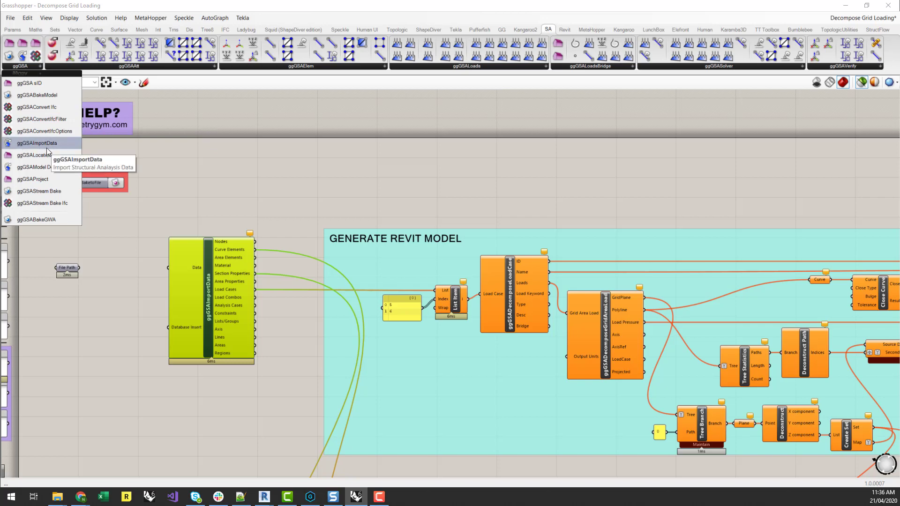
left_click(207, 196)
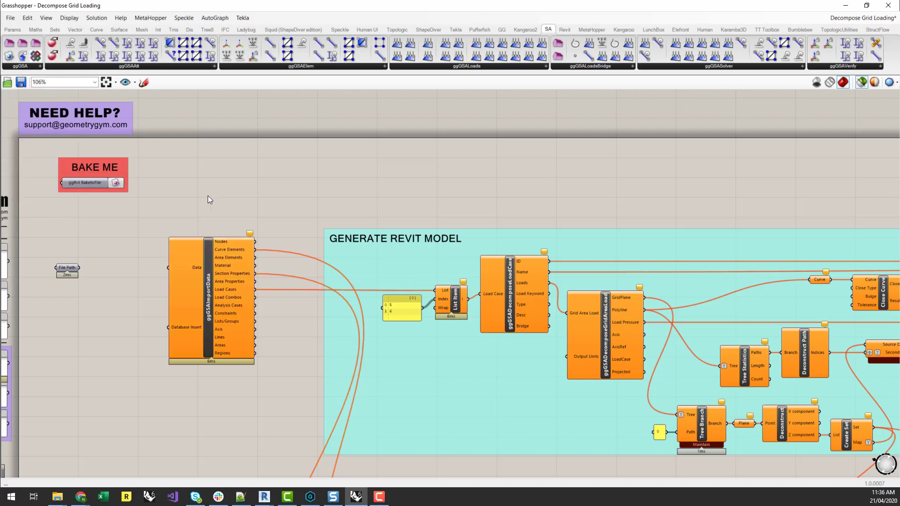
right_click_drag(207, 195, 422, 193)
right_click(422, 193)
scroll(363, 314, "up", 2)
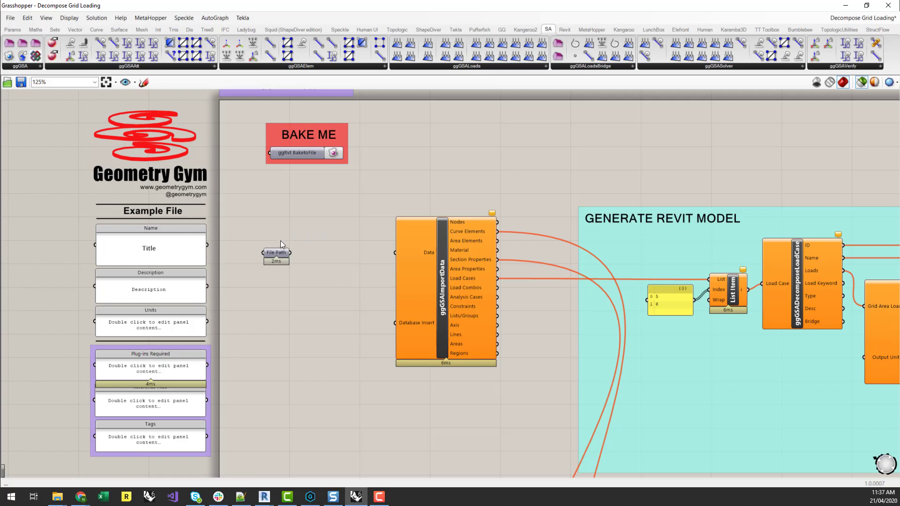
mouse_move(279, 256)
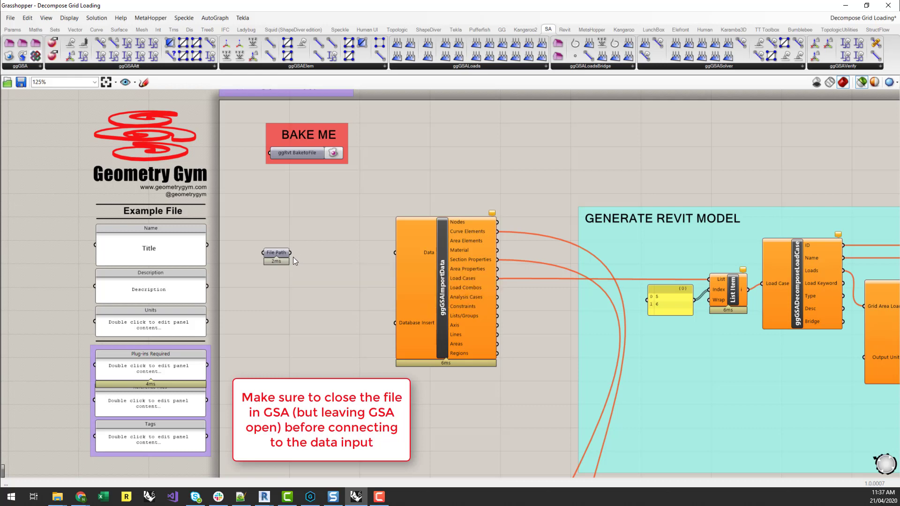
- Wire the File Path parameter into ggGSAImportData's Data input
left_click_drag(290, 252, 392, 249)
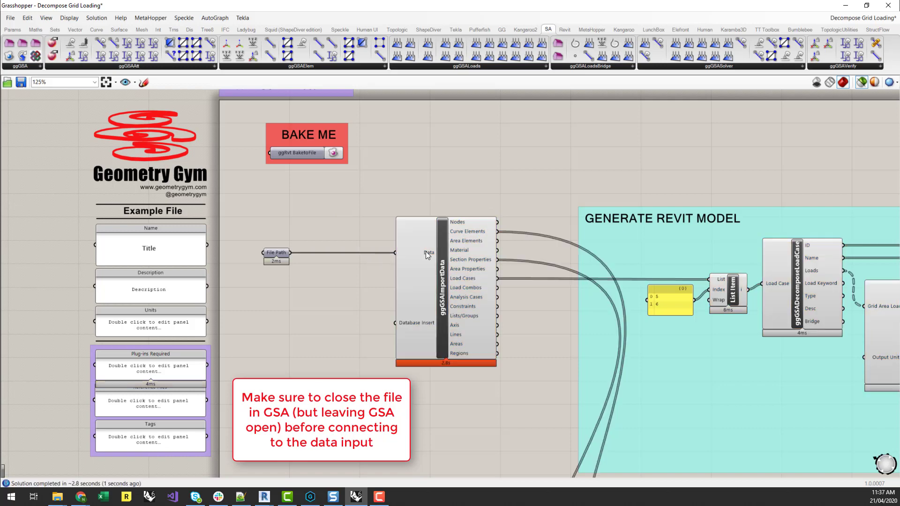
mouse_move(424, 249)
mouse_move(474, 280)
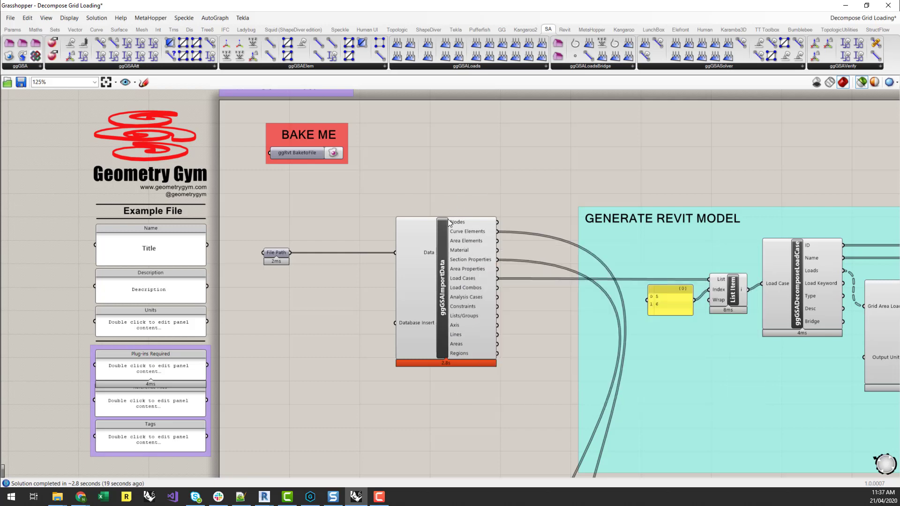
- Pan to the GENERATE REVIT MODEL group and browse the ggGSALoads components
right_click_drag(419, 209, 378, 214)
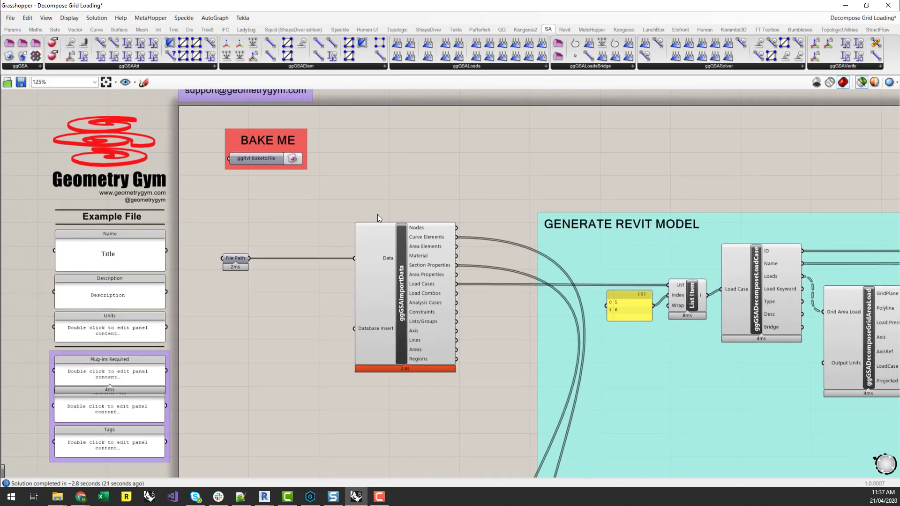
scroll(378, 214, "down", 3)
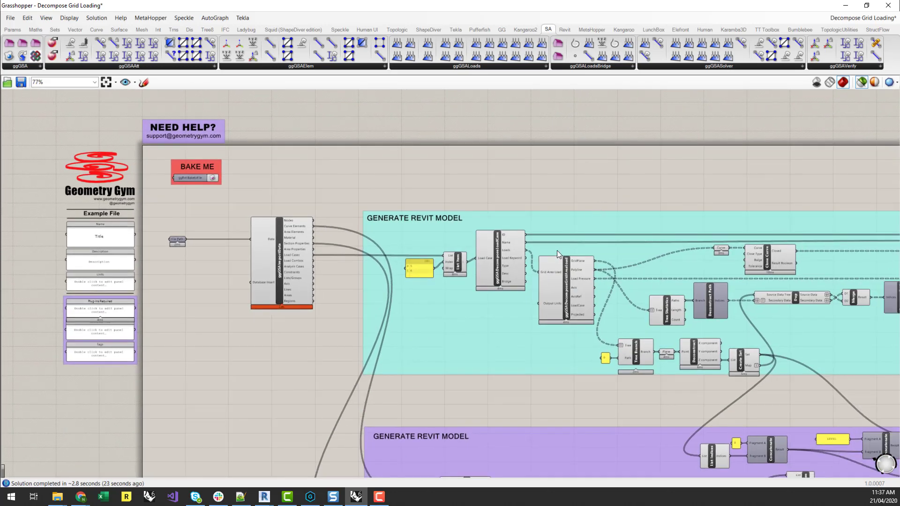
scroll(618, 251, "up", 3)
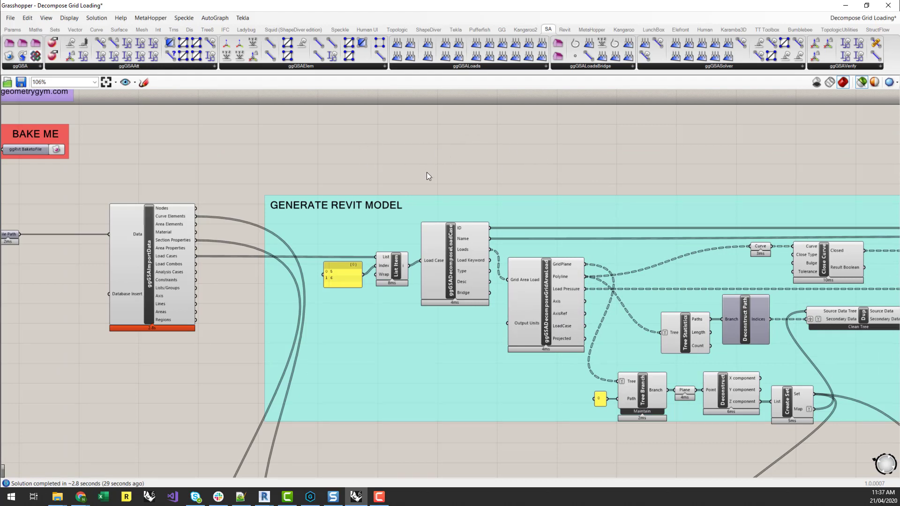
right_click_drag(303, 165, 374, 167)
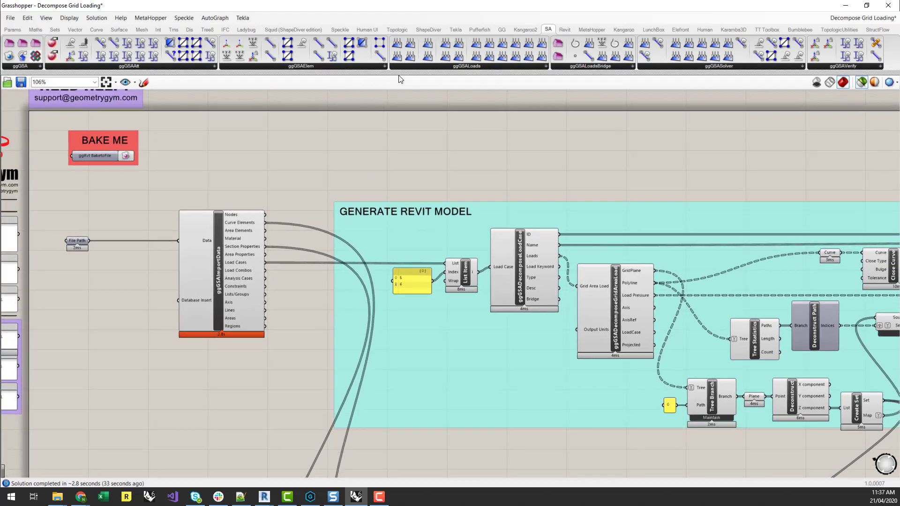
left_click(449, 66)
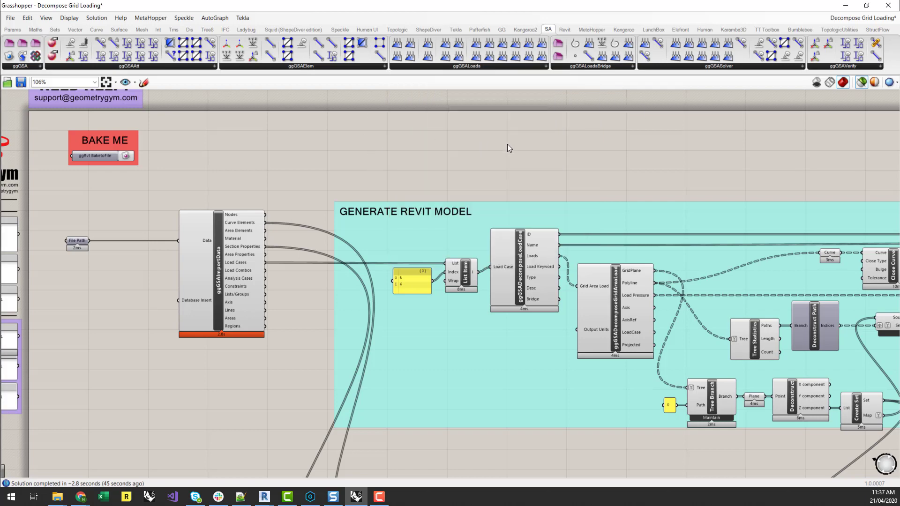
scroll(568, 255, "up", 3)
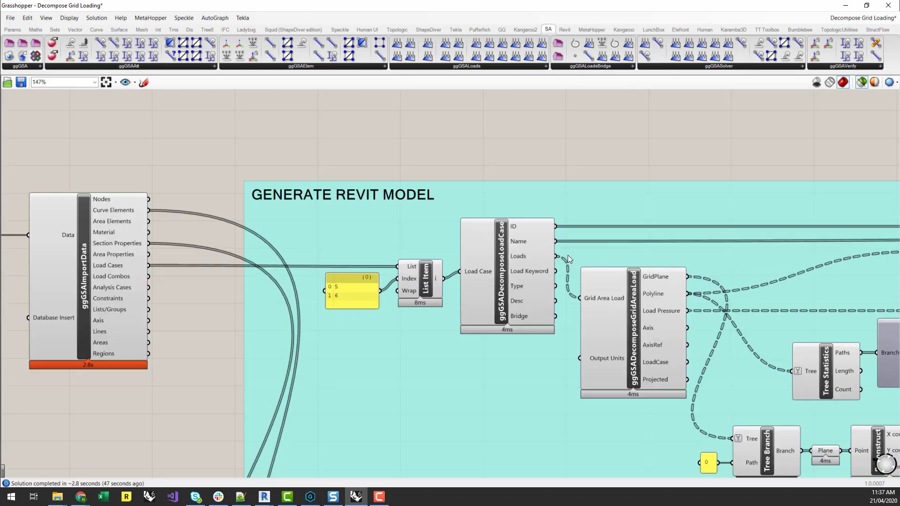
mouse_move(514, 229)
mouse_move(525, 258)
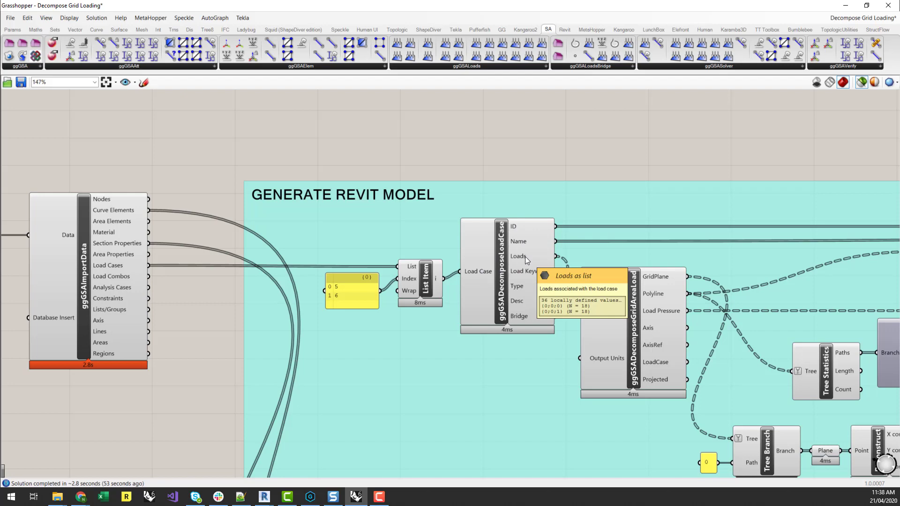
double_click(668, 125)
type("panel")
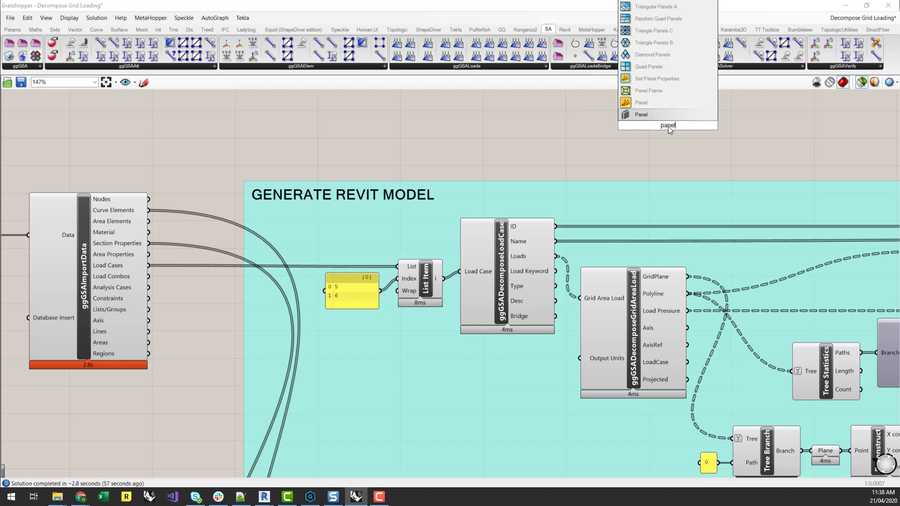
key("Up")
key("Return")
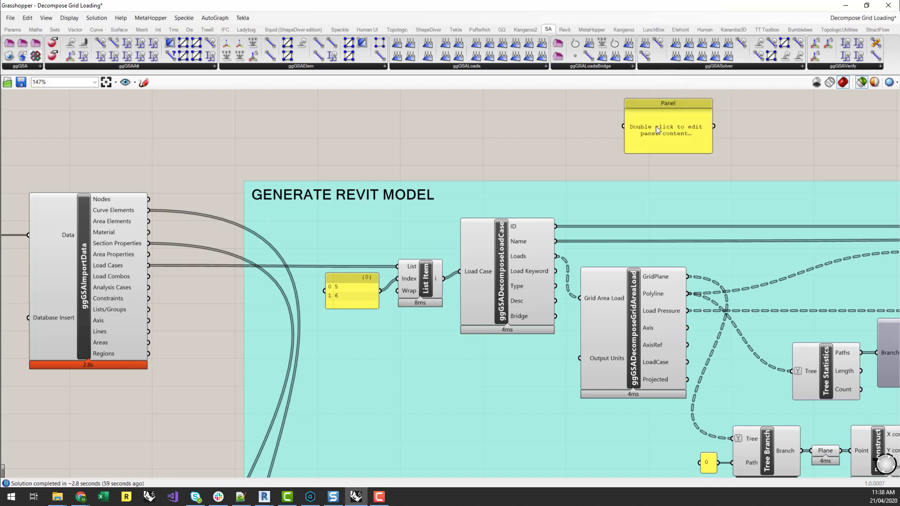
left_click_drag(558, 256, 625, 126)
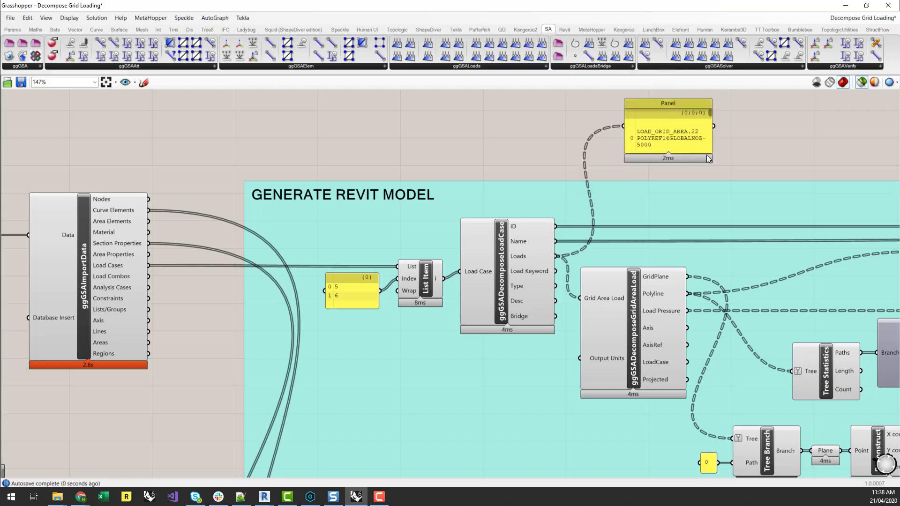
left_click_drag(711, 149, 854, 192)
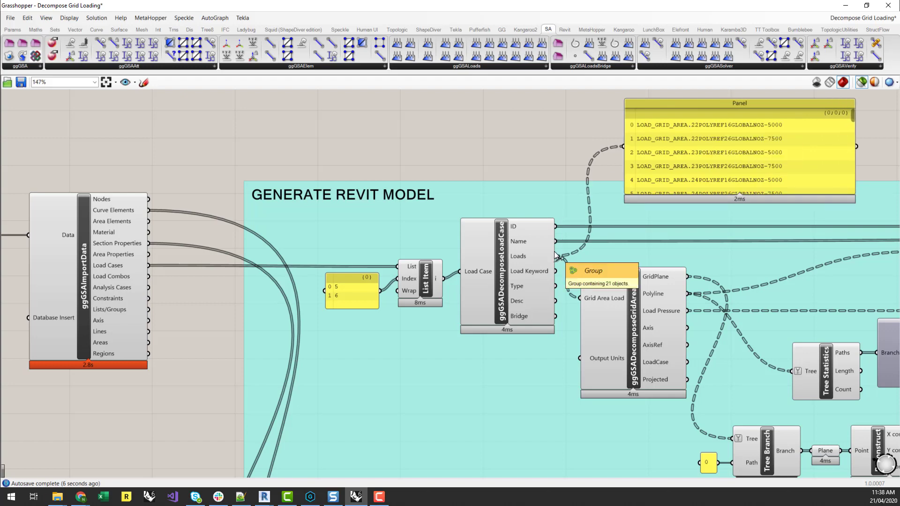
left_click_drag(556, 255, 624, 146)
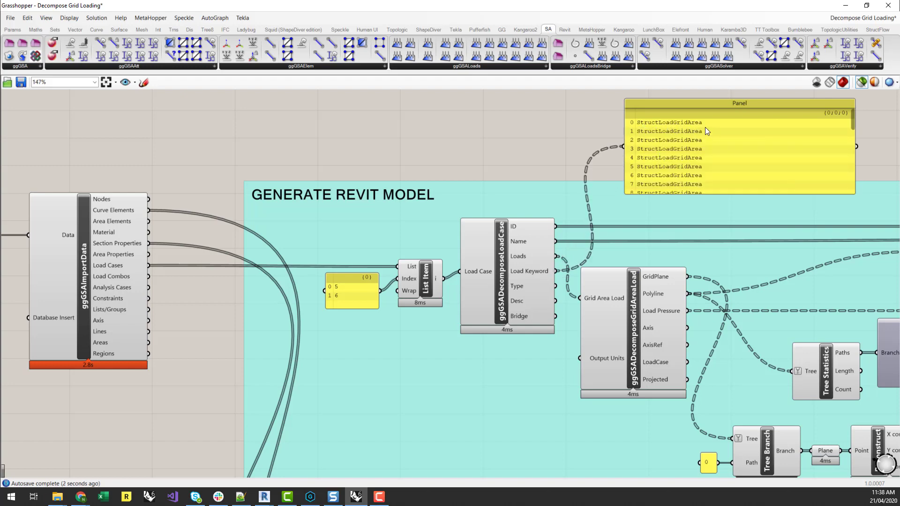
left_click(732, 124)
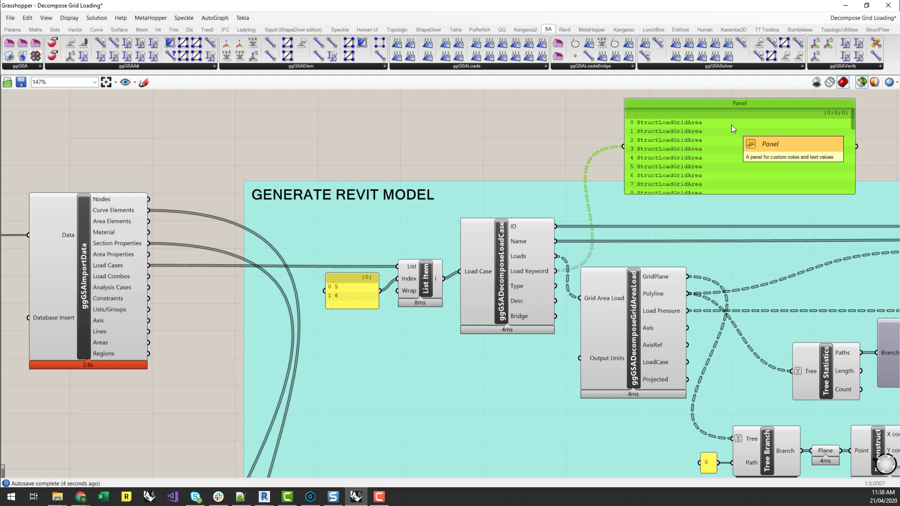
key("Delete")
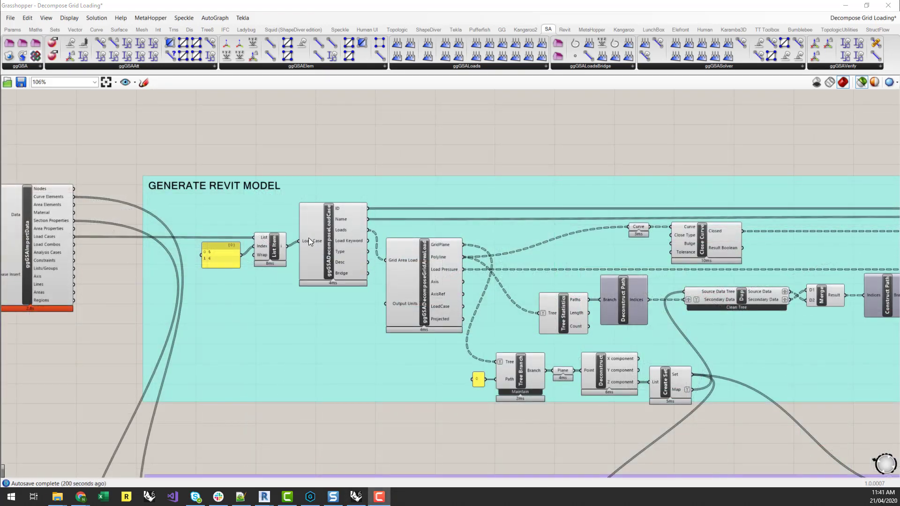
mouse_move(308, 240)
left_click(279, 249)
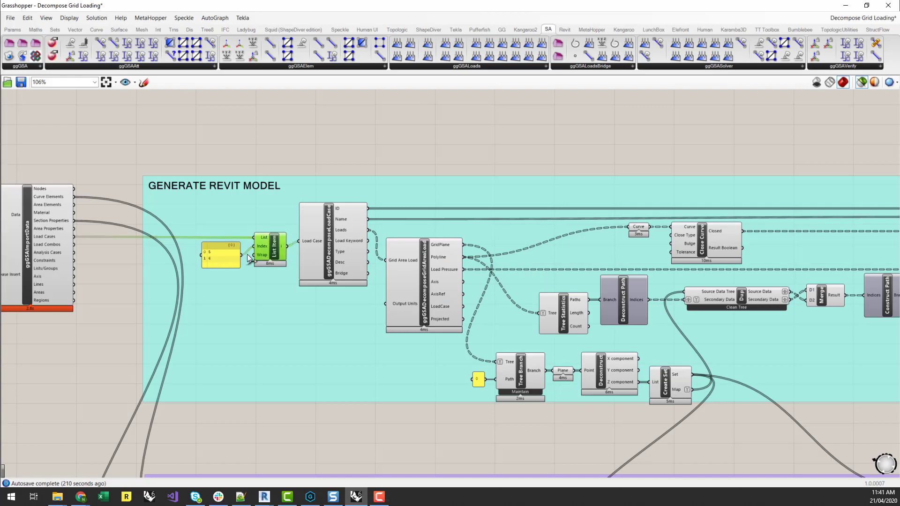
mouse_move(53, 238)
scroll(390, 233, "up", 4)
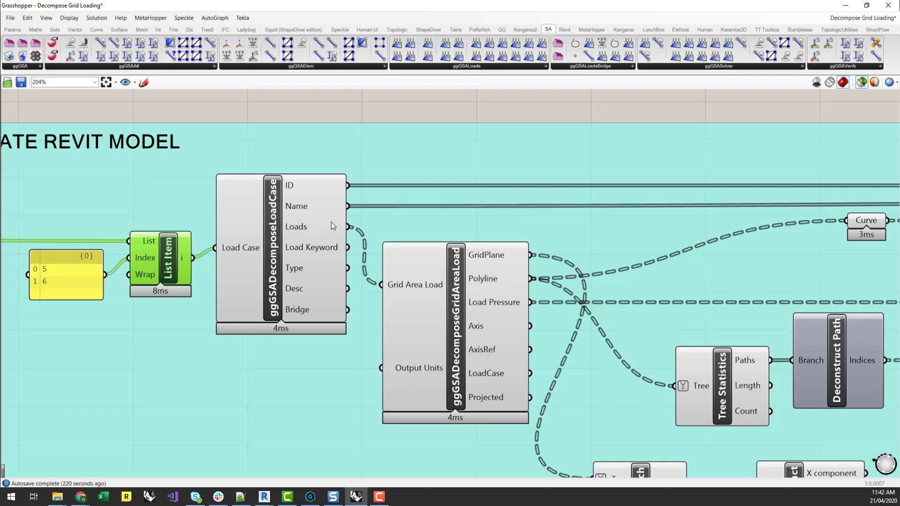
scroll(331, 221, "down", 3)
right_click_drag(357, 145, 389, 146)
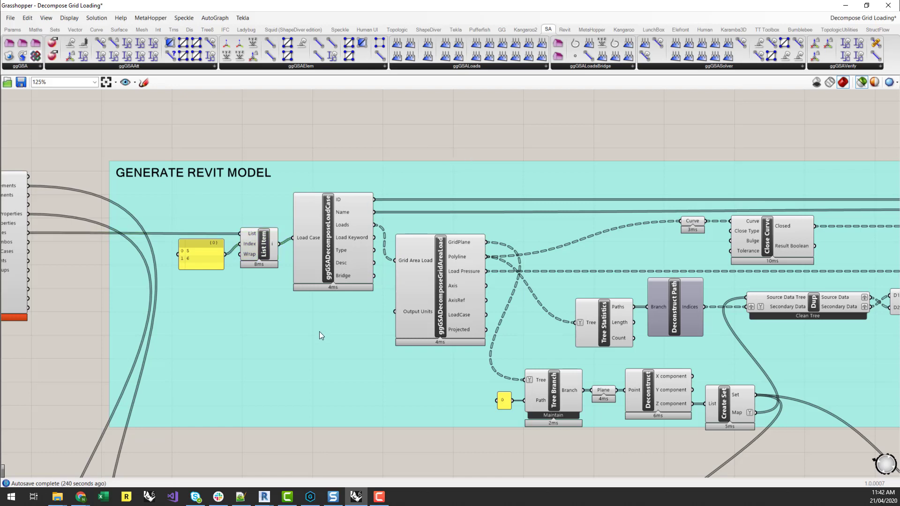
scroll(319, 331, "down", 1)
right_click_drag(508, 454, 428, 424)
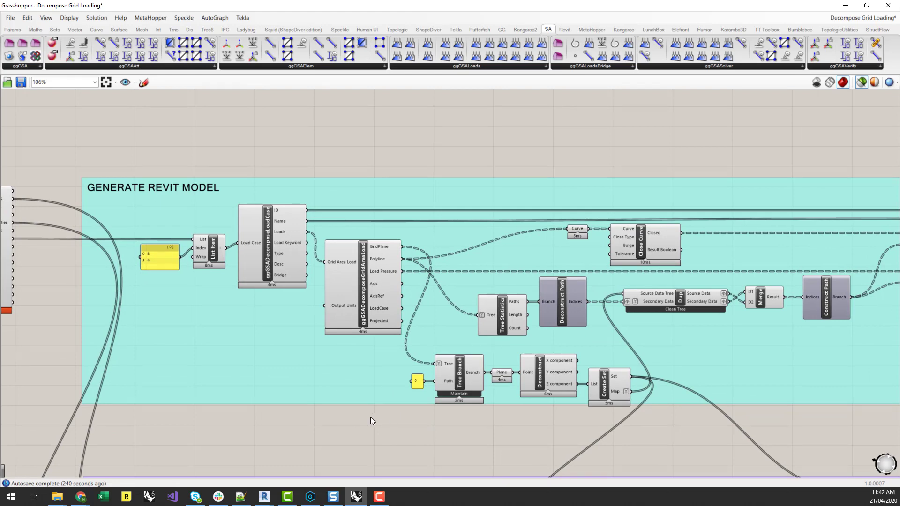
scroll(375, 396, "down", 1)
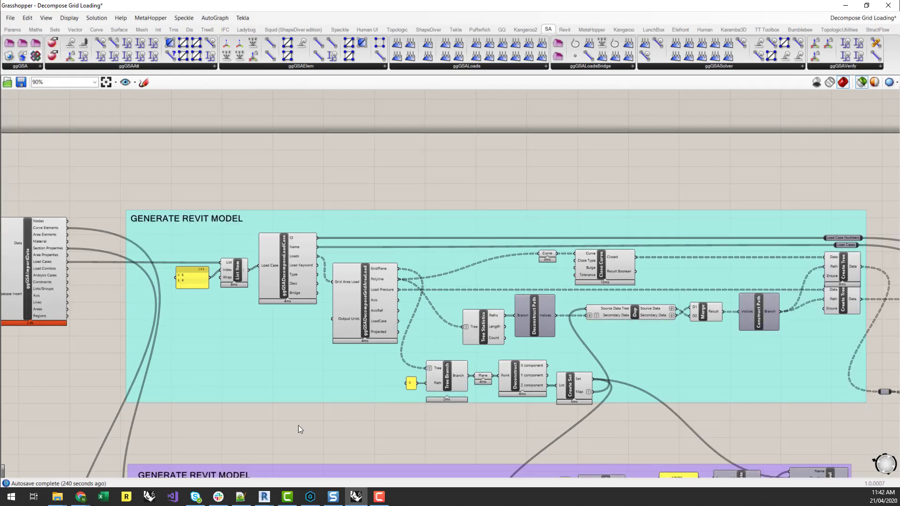
scroll(356, 319, "up", 2)
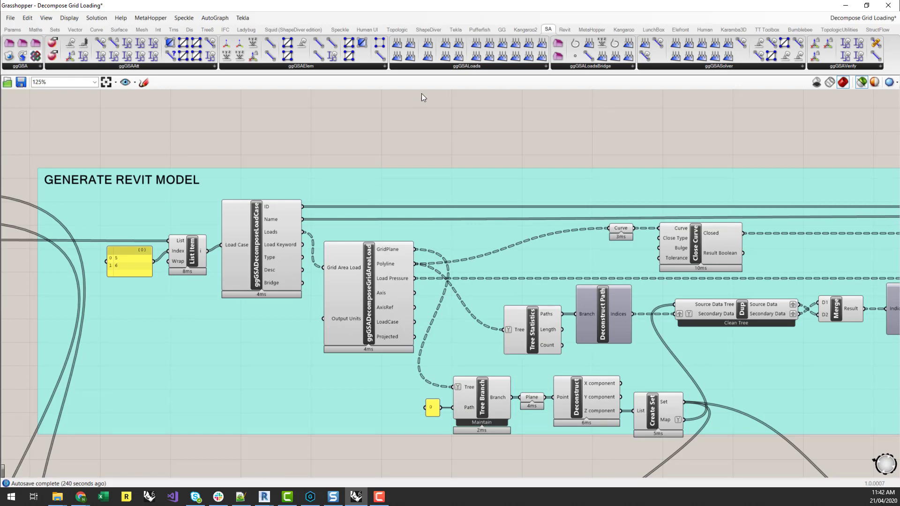
left_click(482, 67)
- Restore Grasshopper as a window over Rhino and preview the Curve parameter's load outlines
left_click_drag(529, 10, 682, 90)
scroll(308, 274, "down", 2)
scroll(636, 288, "down", 3)
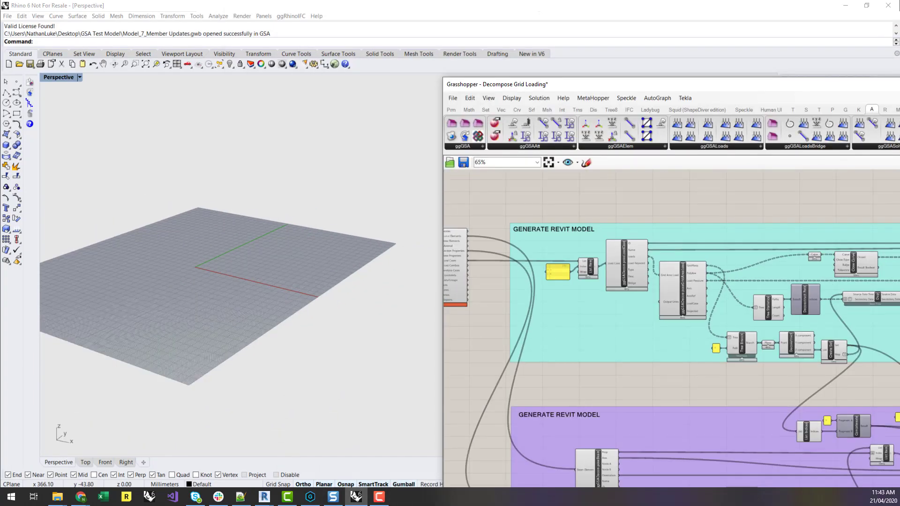
scroll(707, 261, "up", 3)
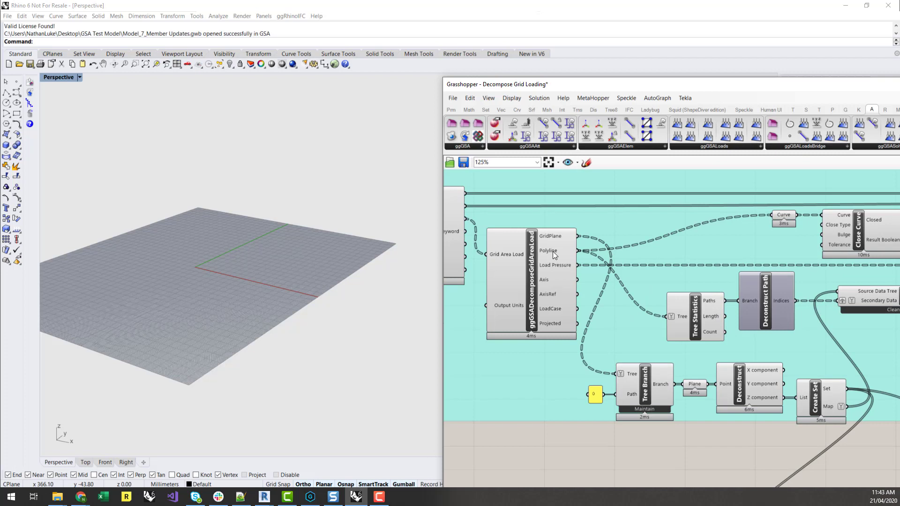
mouse_move(553, 251)
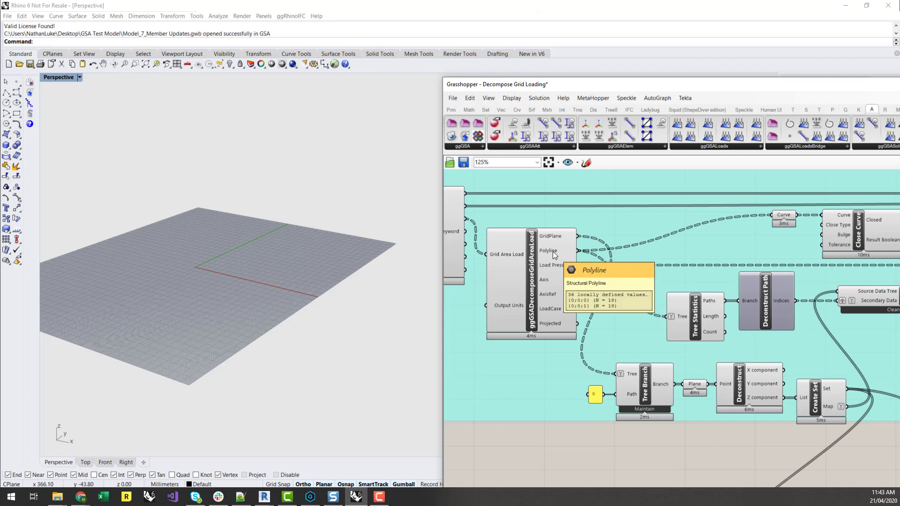
left_click(784, 215)
scroll(120, 261, "down", 5)
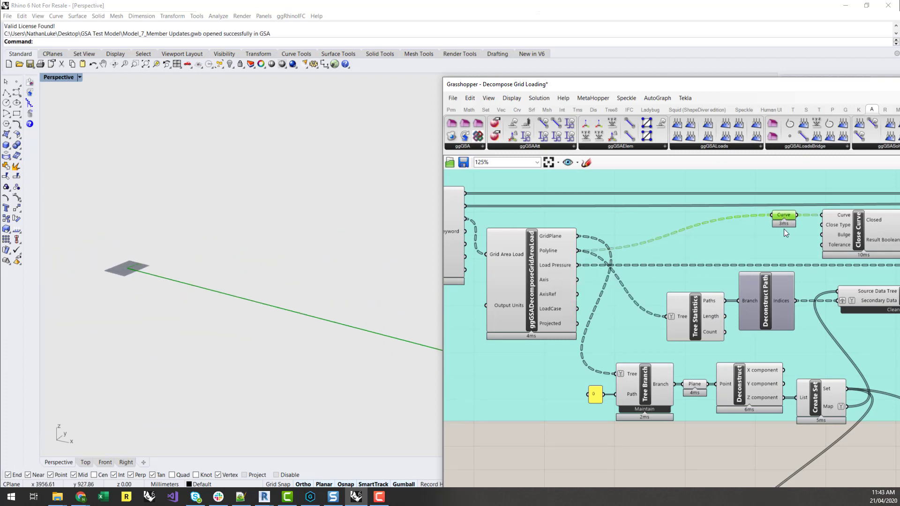
- Recompute the definition's solution from the canvas context menu
right_click(766, 180)
left_click(584, 441)
right_click(584, 441)
left_click(557, 443)
right_click(556, 443)
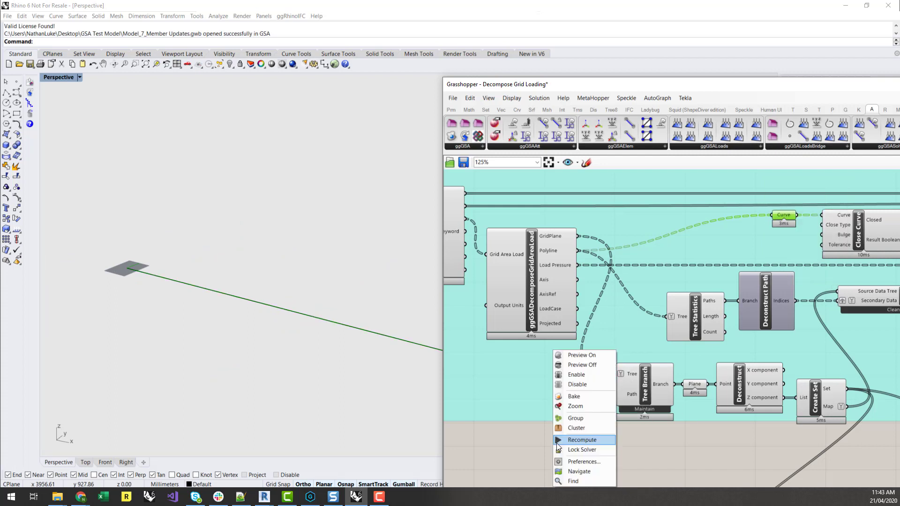
left_click(581, 419)
scroll(178, 351, "up", 3)
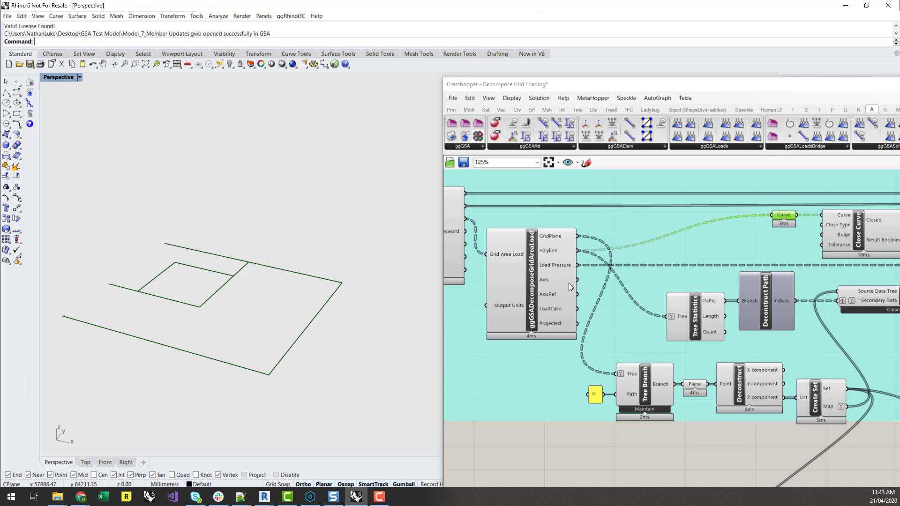
scroll(570, 283, "down", 3)
scroll(589, 373, "up", 3)
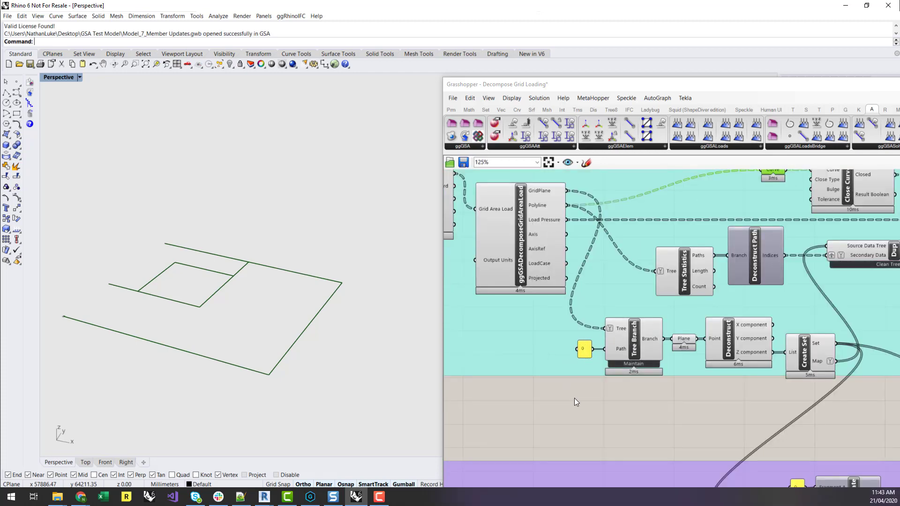
- Add a temporary Panel listing Load Pressure values, enlarge it, then delete it
double_click(597, 399)
type("panel")
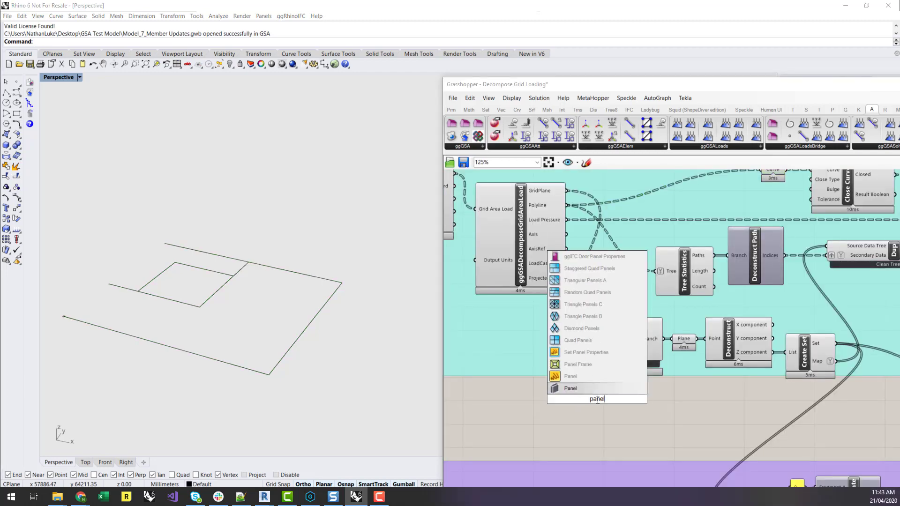
key("Return")
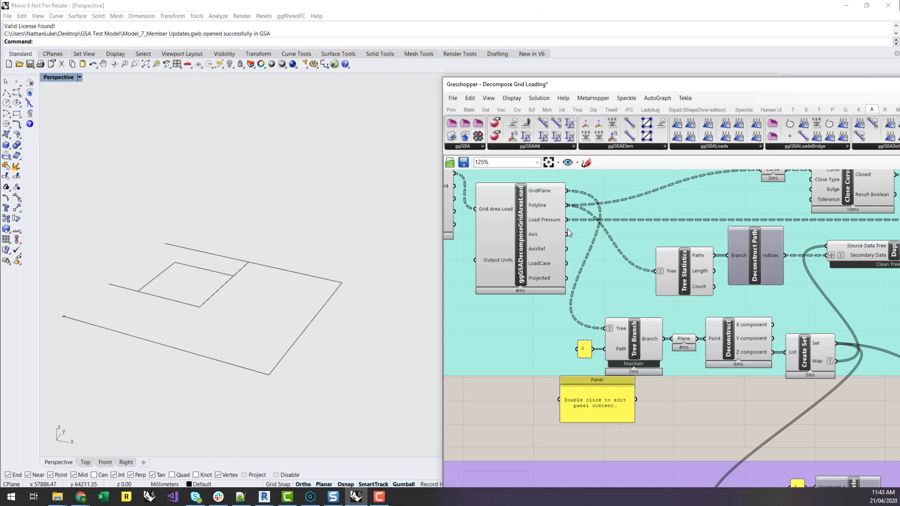
left_click_drag(563, 326, 560, 400)
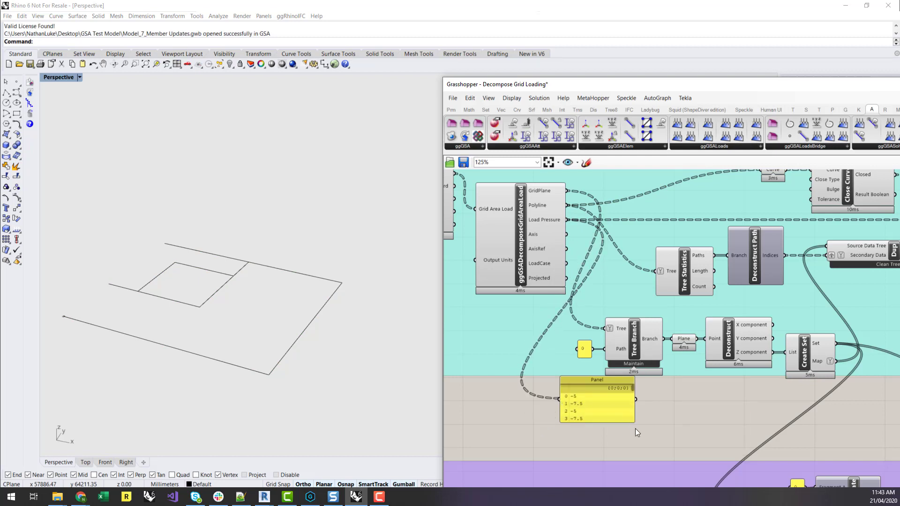
left_click_drag(635, 423, 676, 451)
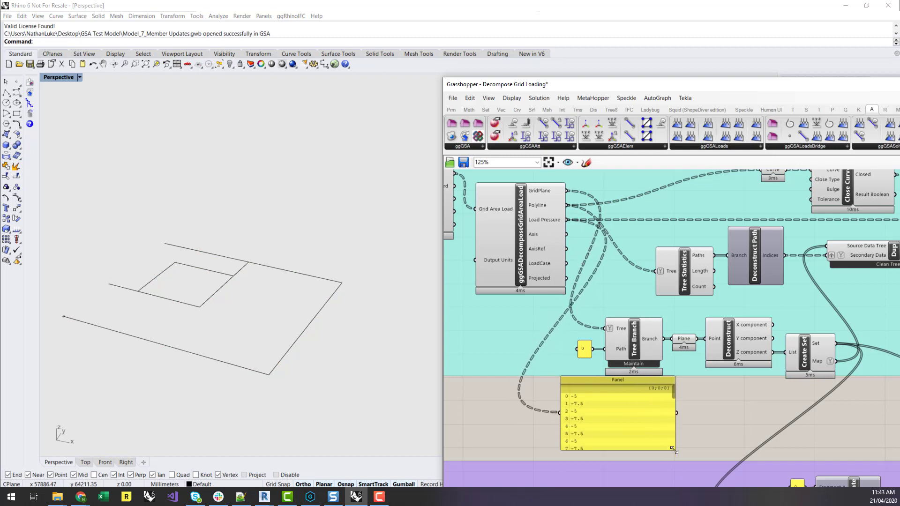
left_click(604, 421)
key("Delete")
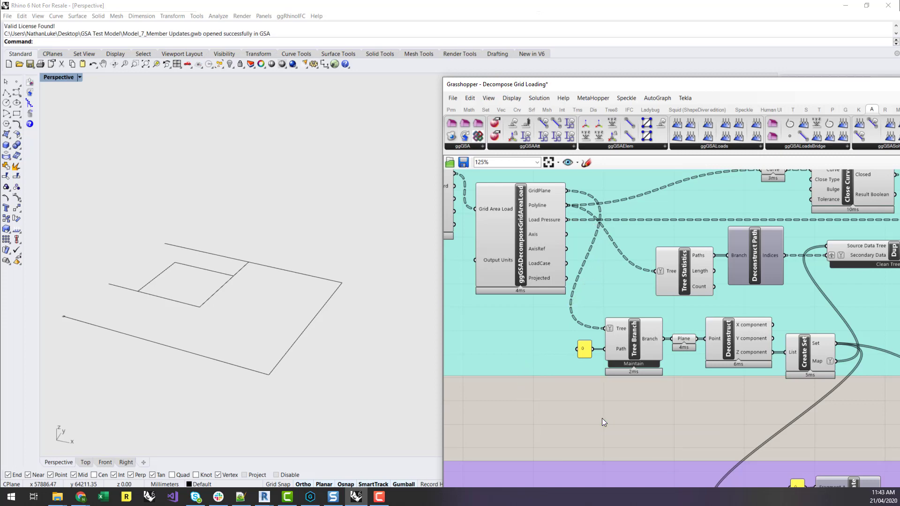
scroll(618, 420, "down", 2)
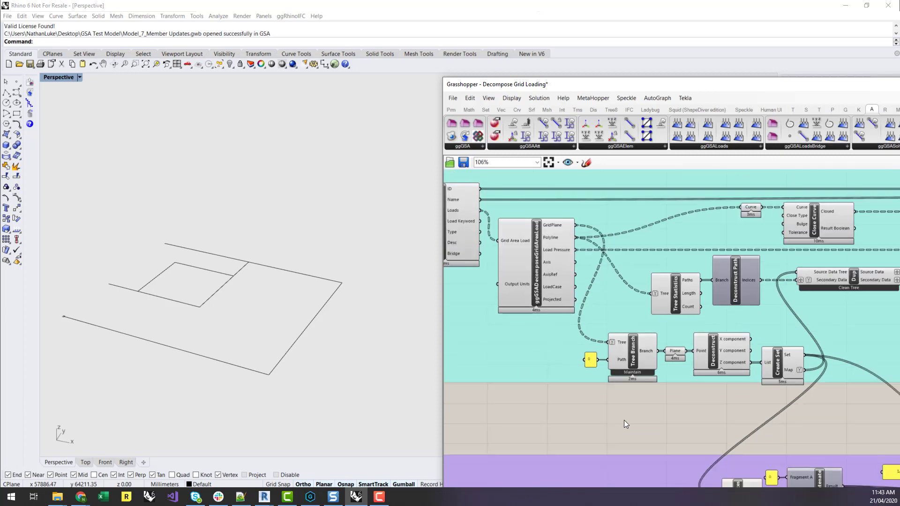
scroll(575, 406, "up", 2)
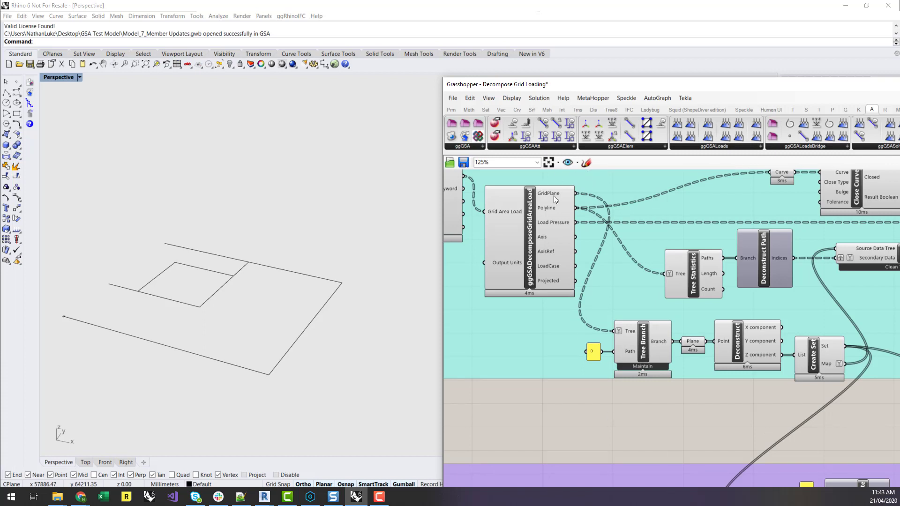
mouse_move(554, 194)
left_click(693, 342)
right_click_drag(319, 286, 152, 224)
scroll(152, 224, "up", 3)
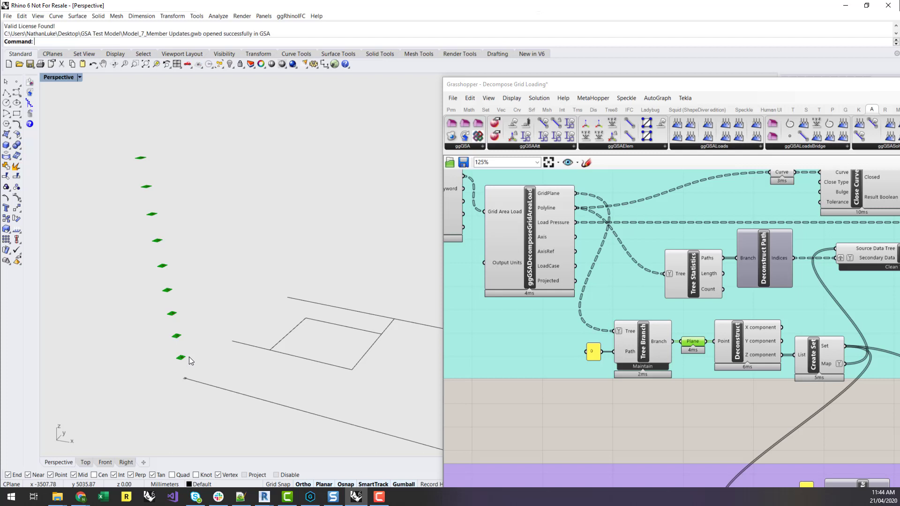
scroll(178, 340, "down", 3)
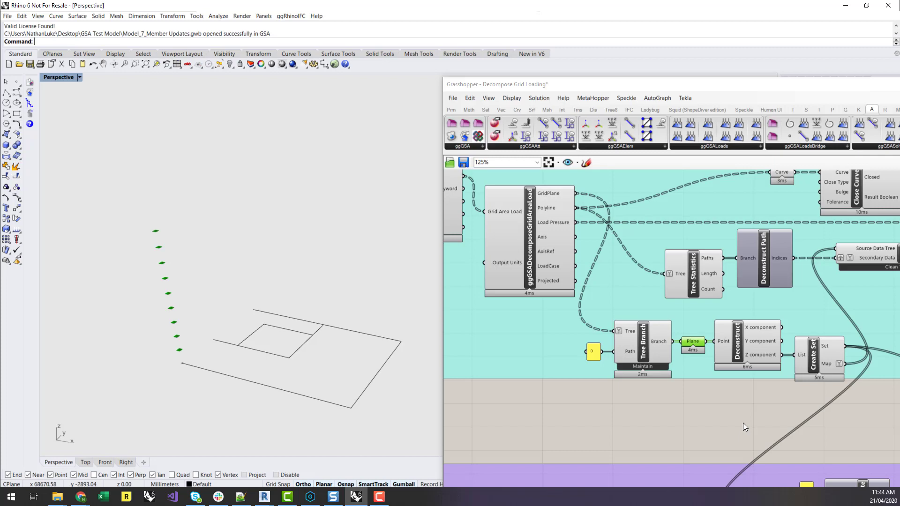
- Clear the selection and pan across the GENERATE REVIT MODEL group to the framing components
left_click(691, 404)
scroll(539, 290, "down", 3)
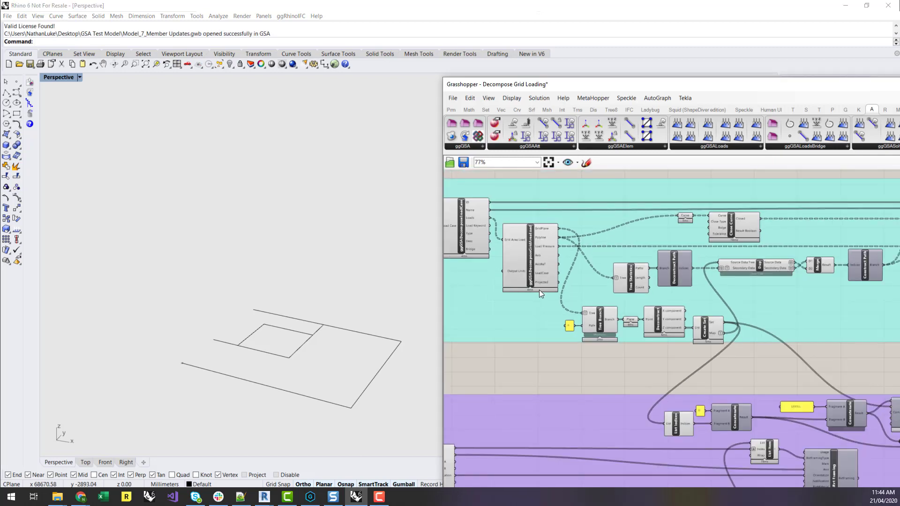
right_click_drag(733, 378, 744, 355)
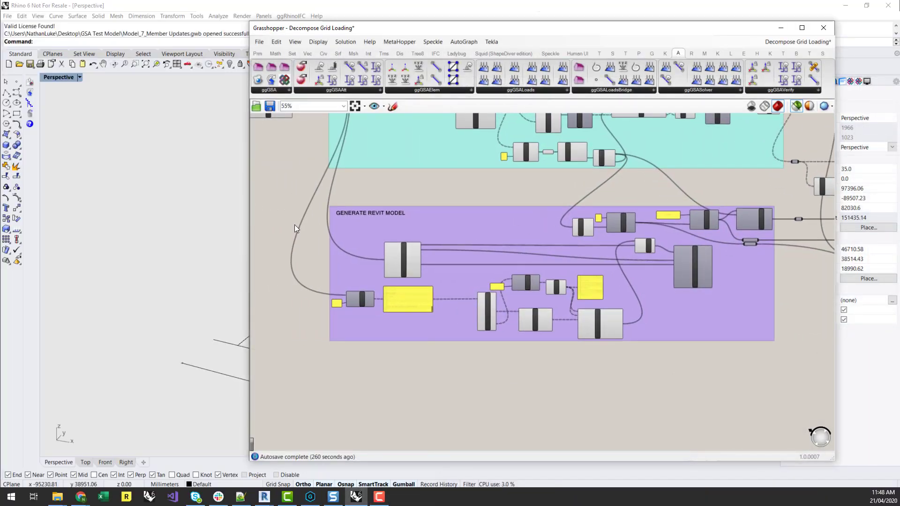
scroll(295, 225, "up", 4)
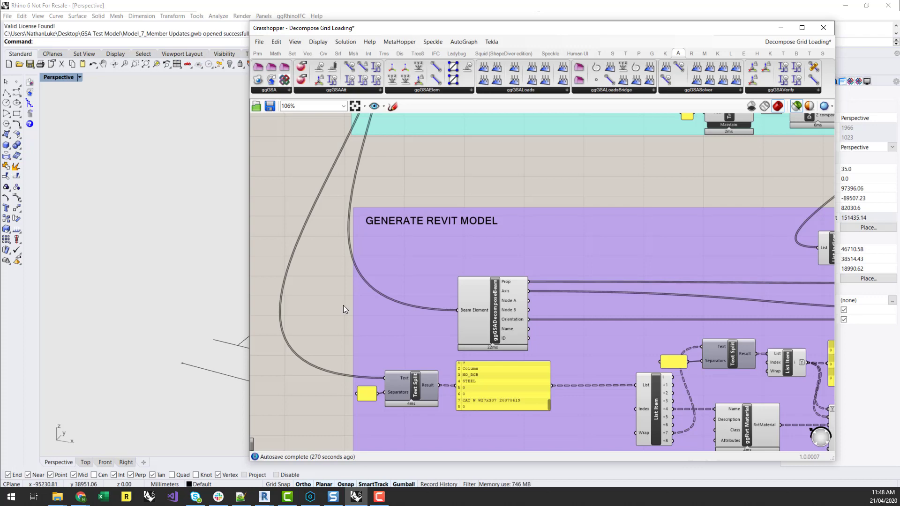
scroll(343, 305, "down", 3)
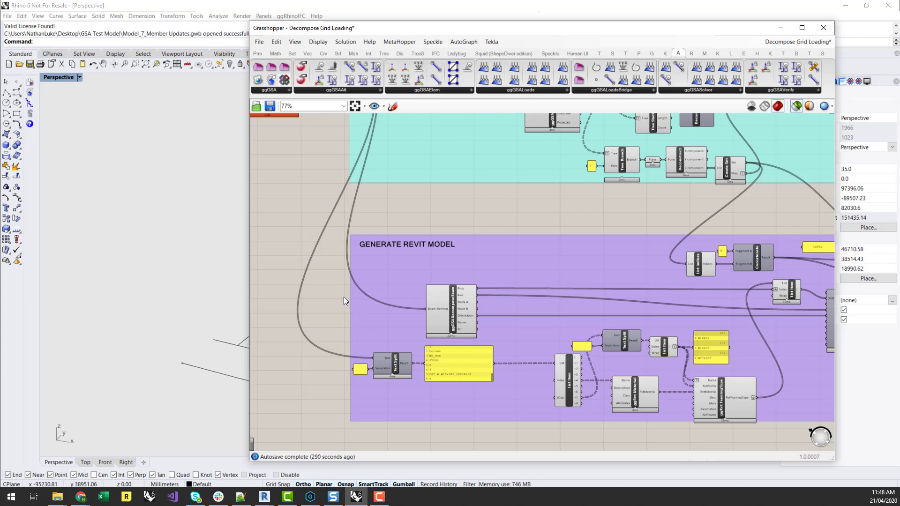
right_click_drag(331, 281, 356, 267)
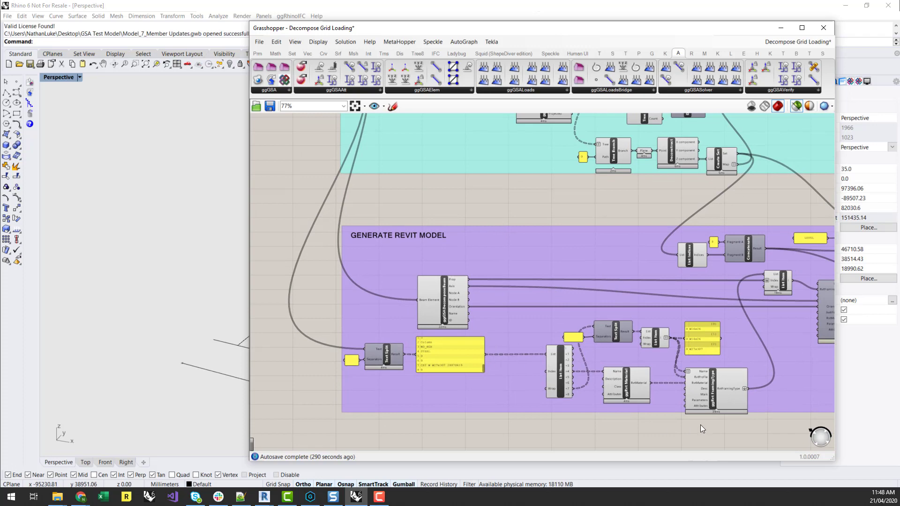
right_click_drag(701, 425, 665, 424)
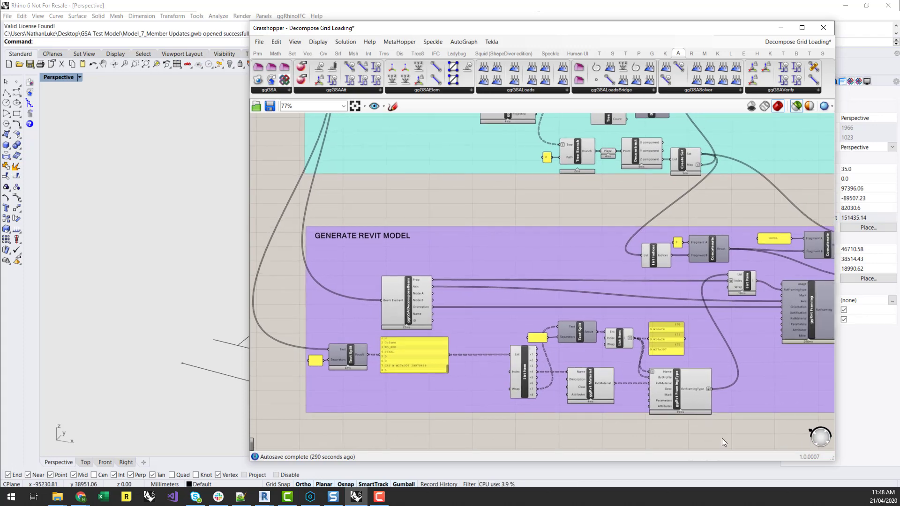
right_click_drag(723, 439, 674, 437)
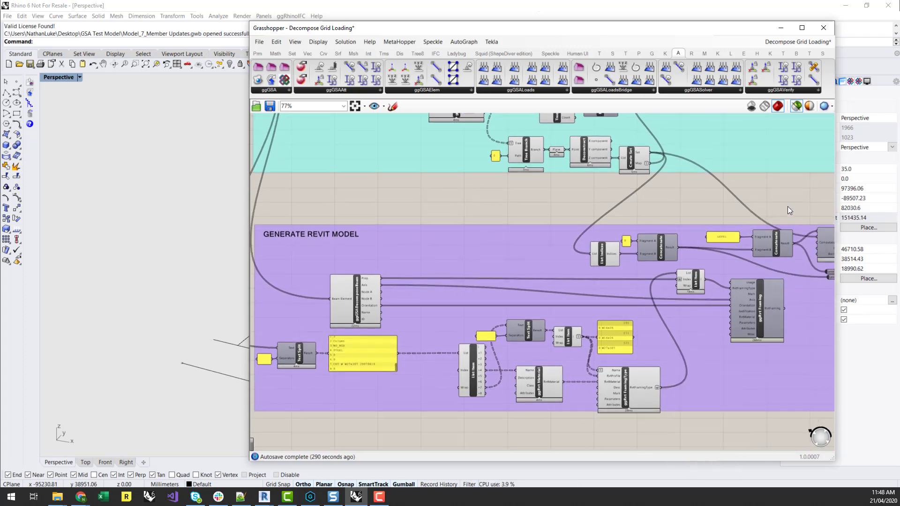
- Show the ggRvt component set and preview ggGSADecomposeBeam's beam frame in Rhino
left_click(692, 53)
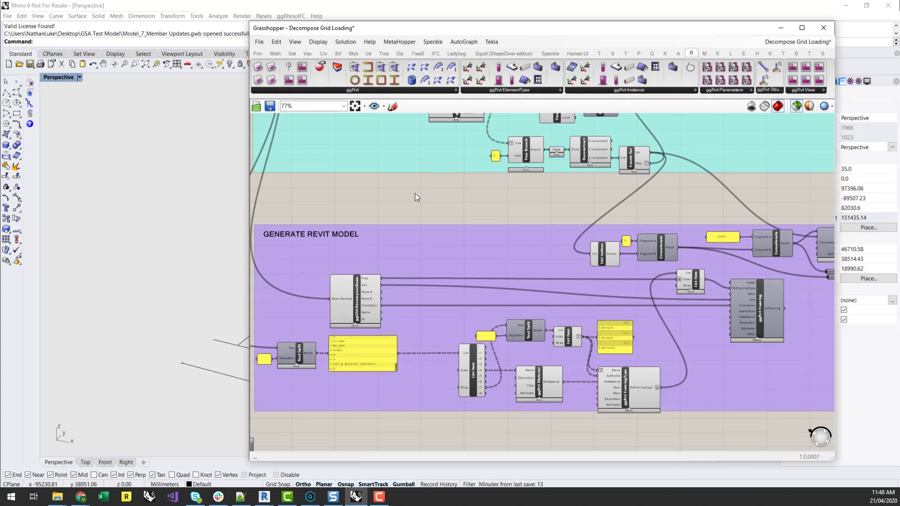
right_click_drag(415, 194, 607, 238)
scroll(482, 439, "down", 3)
scroll(512, 414, "up", 5)
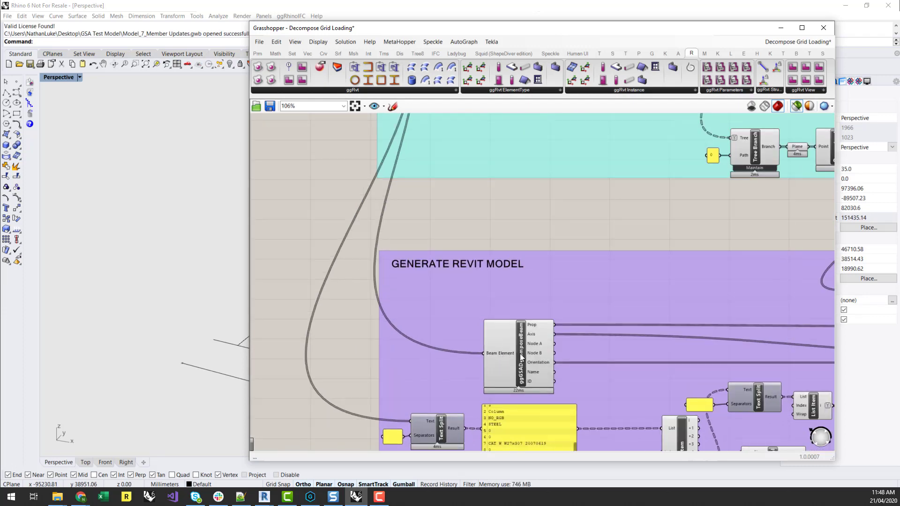
left_click(521, 350)
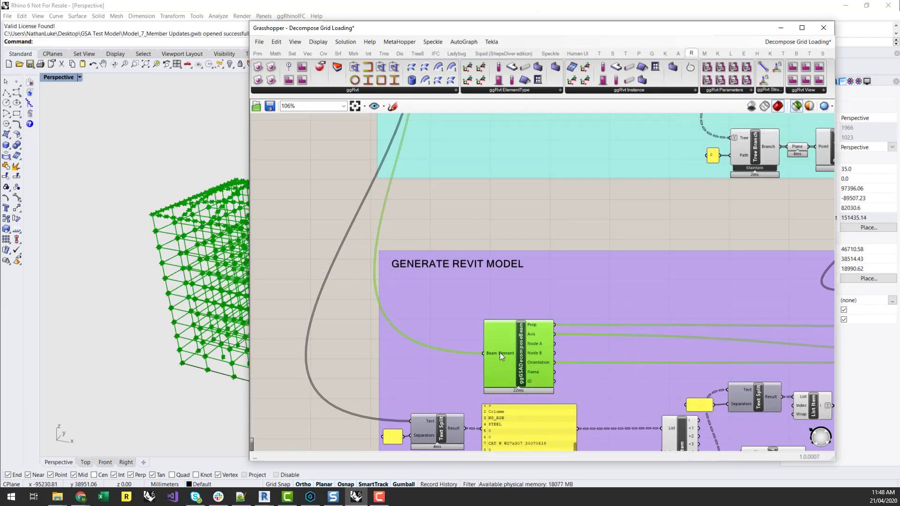
mouse_move(505, 352)
mouse_move(541, 325)
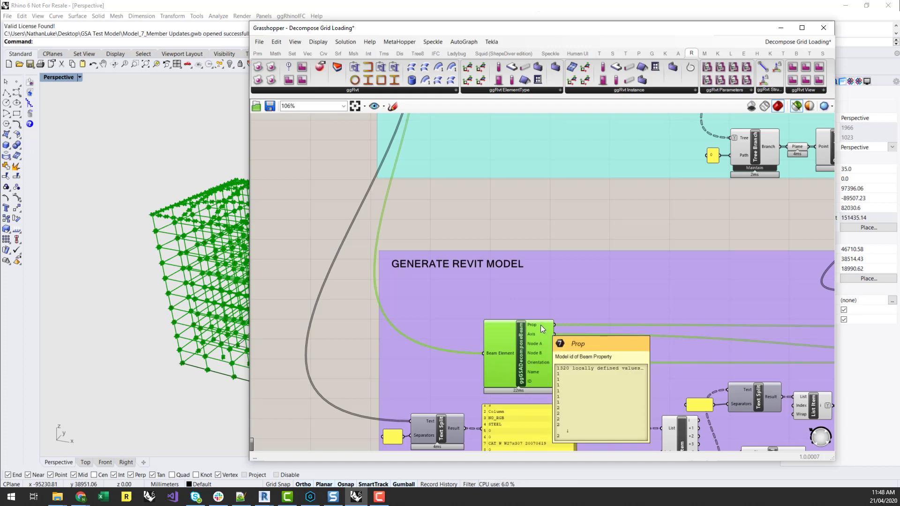
scroll(398, 334, "down", 3)
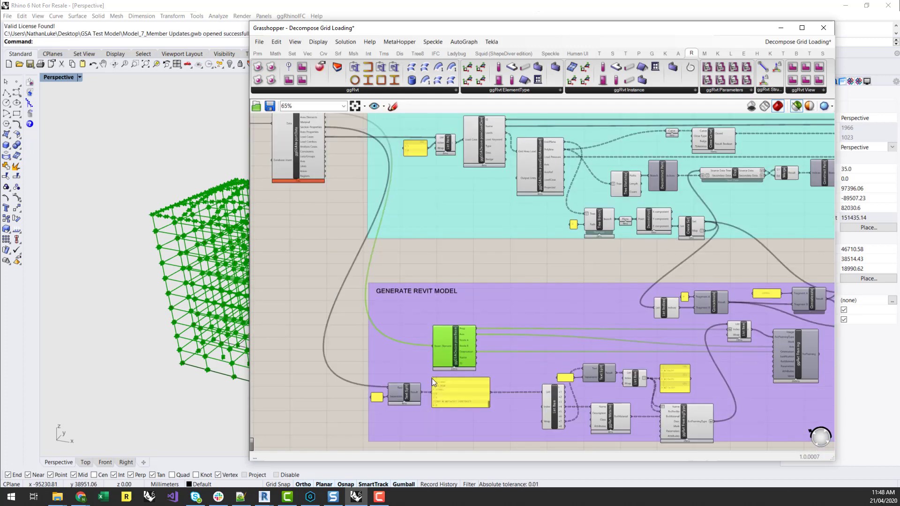
scroll(621, 305, "up", 4)
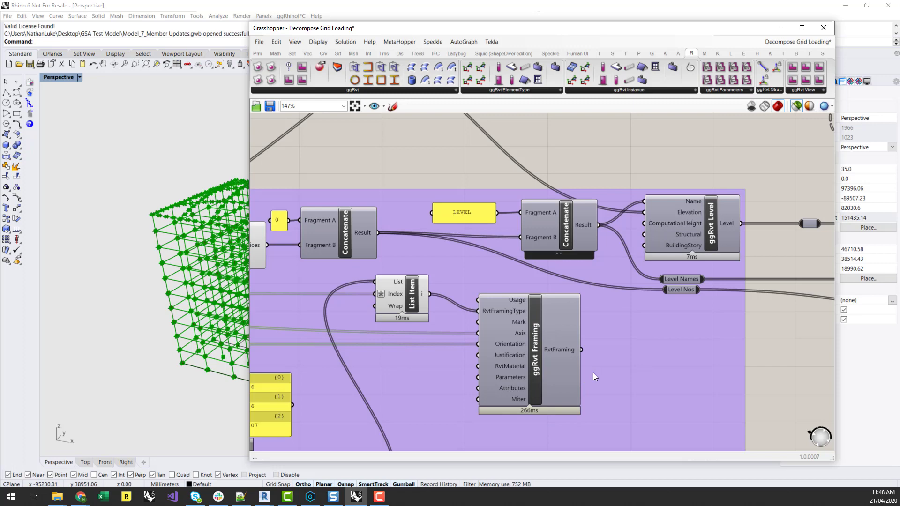
scroll(592, 372, "down", 3)
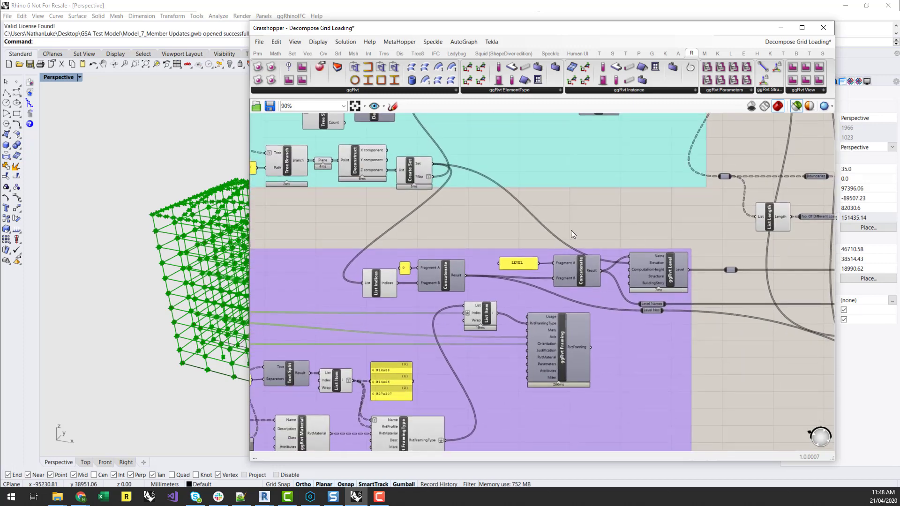
scroll(591, 232, "up", 3)
left_click(700, 285)
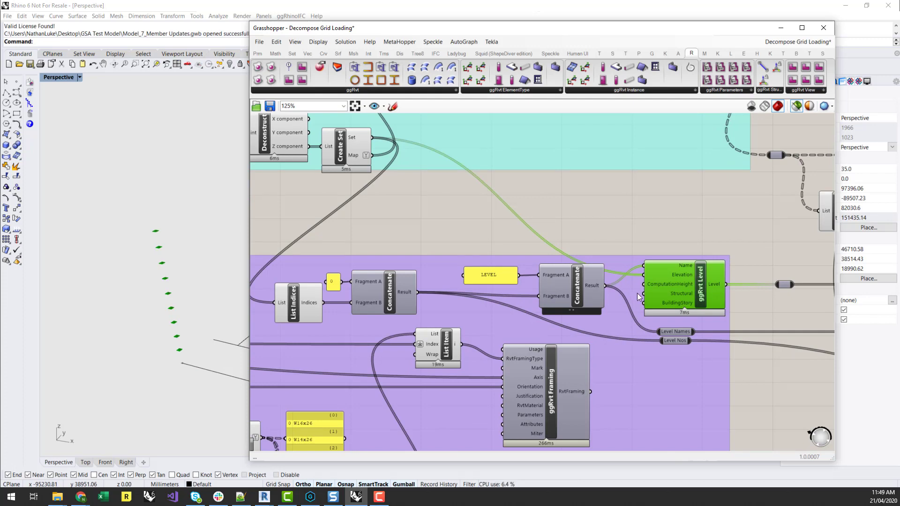
scroll(637, 295, "down", 3)
scroll(404, 175, "up", 3)
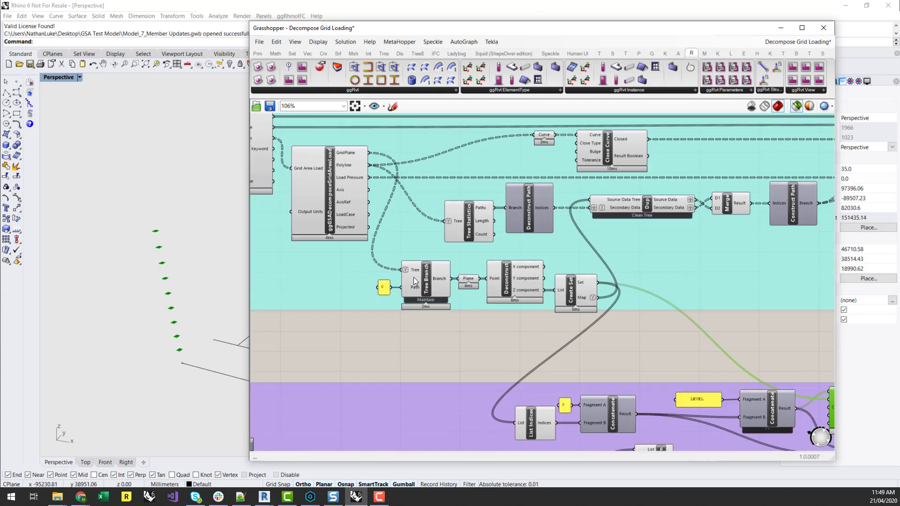
left_click(469, 281)
mouse_move(468, 284)
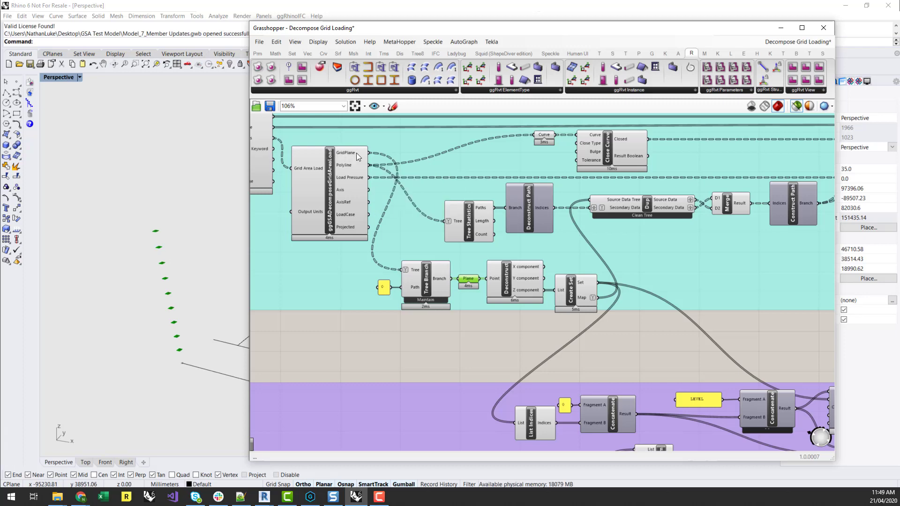
mouse_move(533, 291)
mouse_move(585, 286)
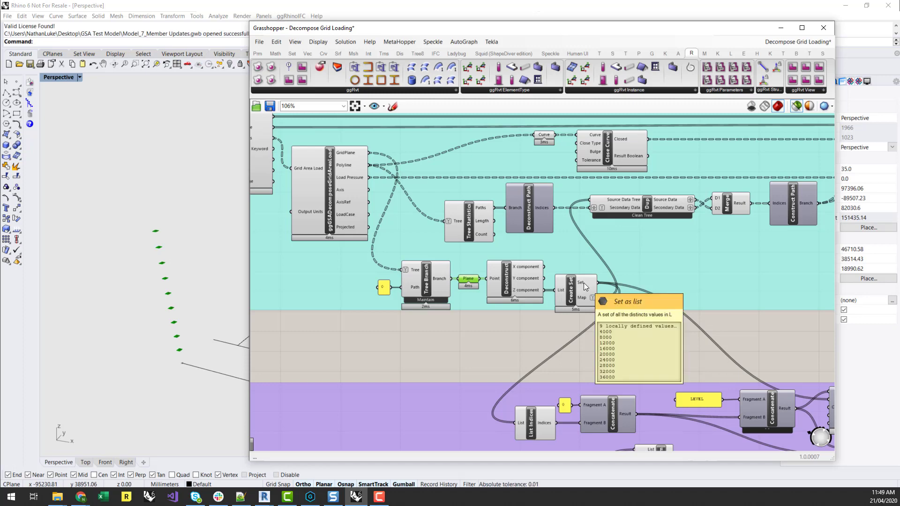
right_click_drag(607, 351, 378, 285)
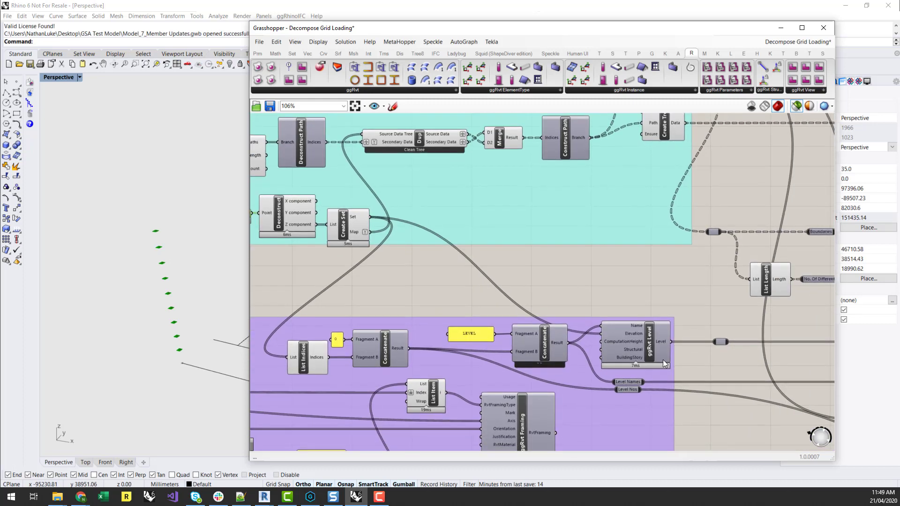
left_click(651, 345)
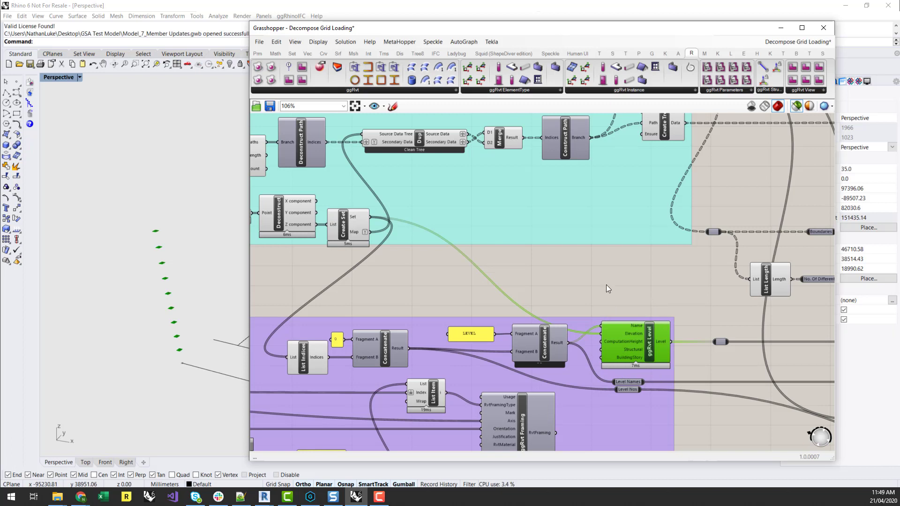
right_click_drag(666, 285, 611, 289)
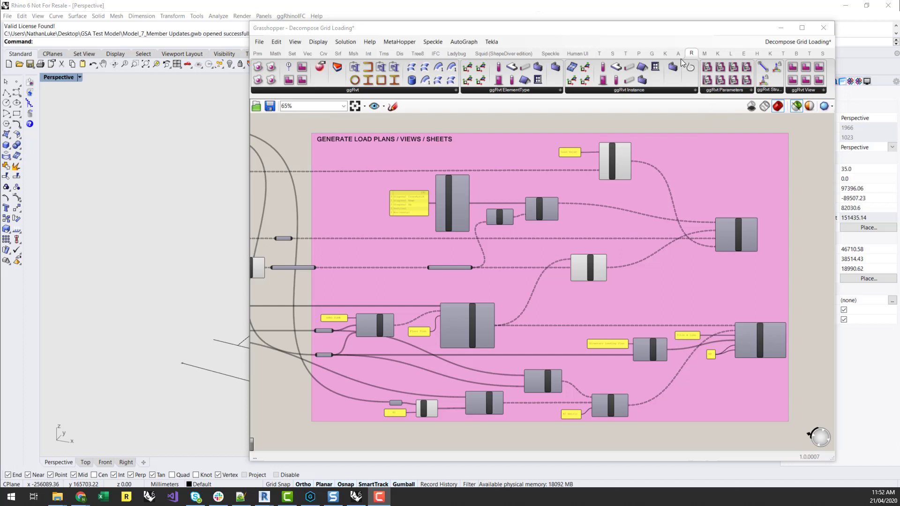
- List the ggRvt View components and zoom in on the load plans group
left_click(812, 90)
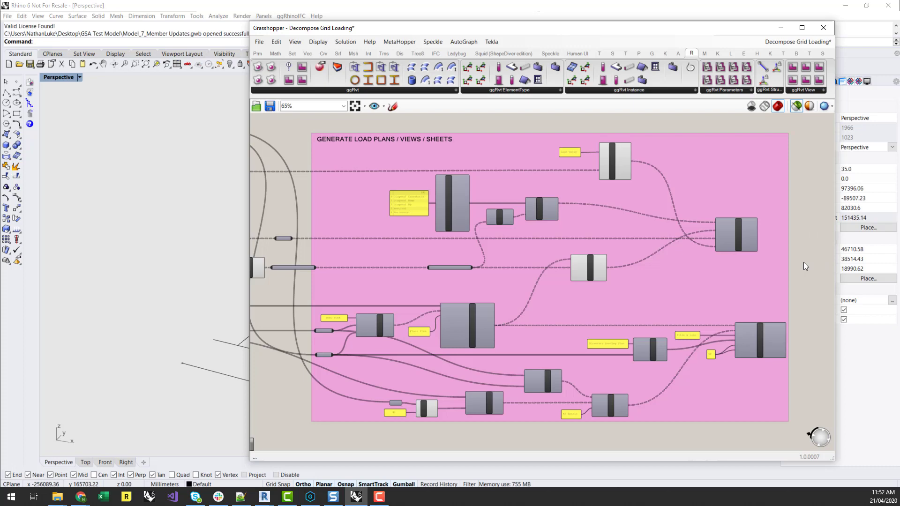
scroll(799, 269, "down", 2)
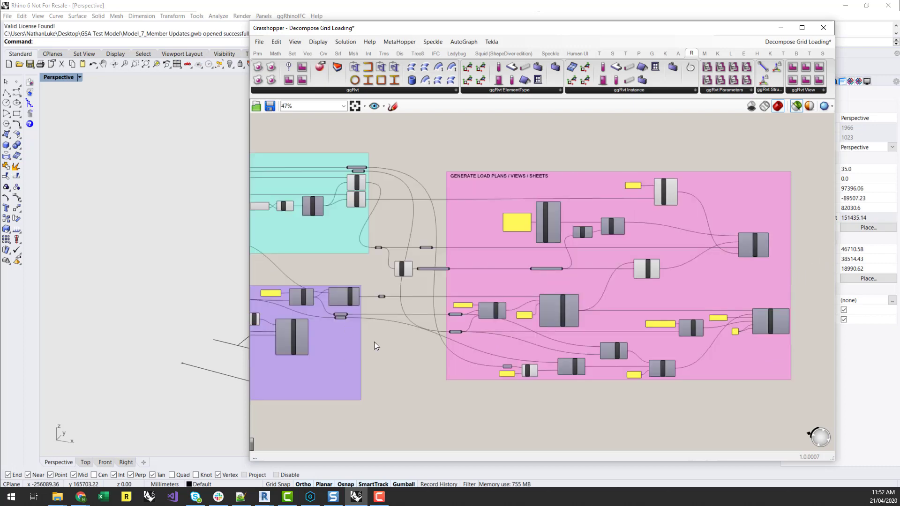
scroll(462, 325, "up", 4)
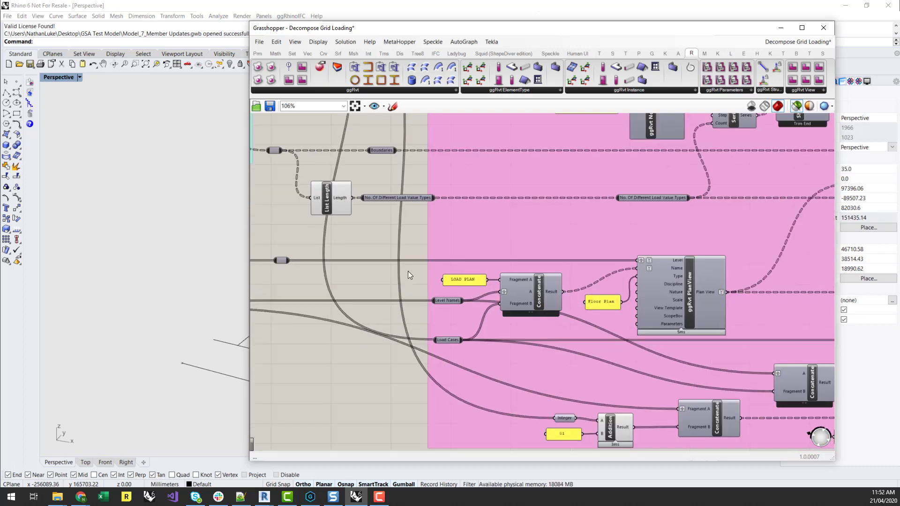
scroll(408, 271, "down", 3)
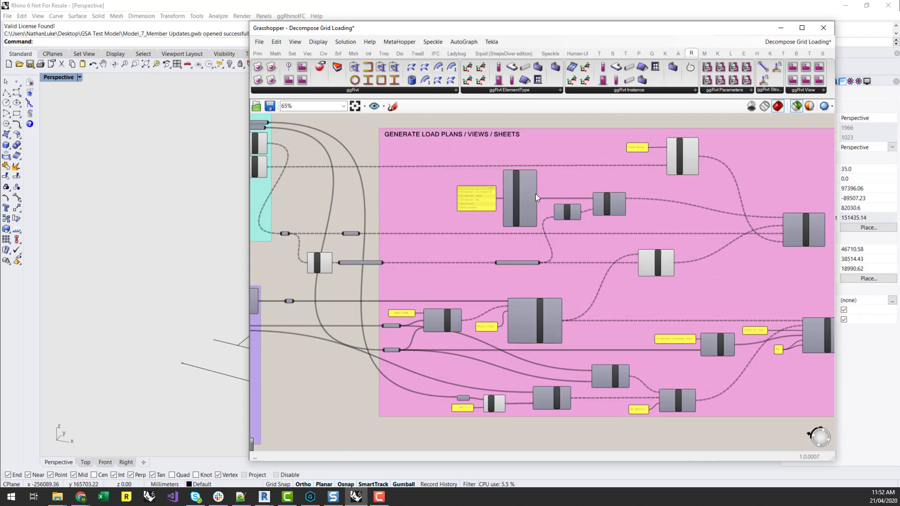
scroll(536, 193, "up", 1)
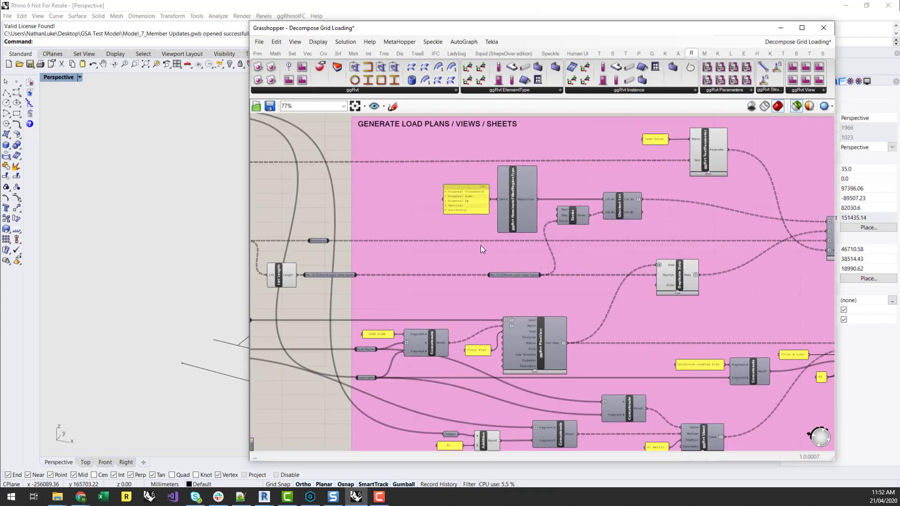
scroll(482, 246, "down", 1)
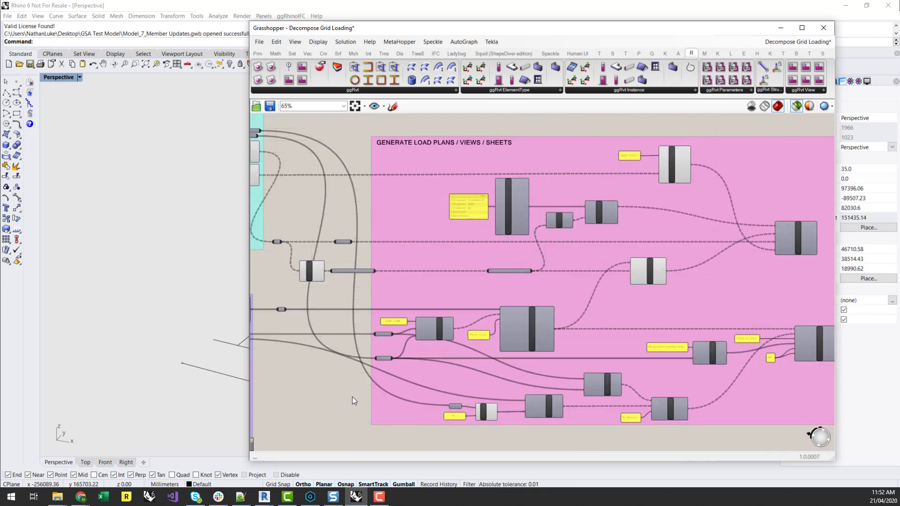
right_click_drag(353, 397, 451, 394)
scroll(401, 147, "up", 3)
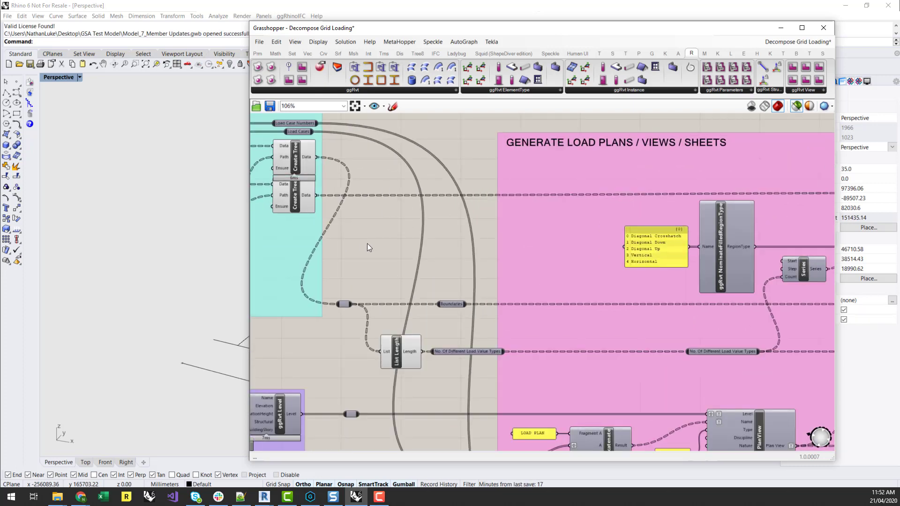
right_click_drag(368, 244, 413, 260)
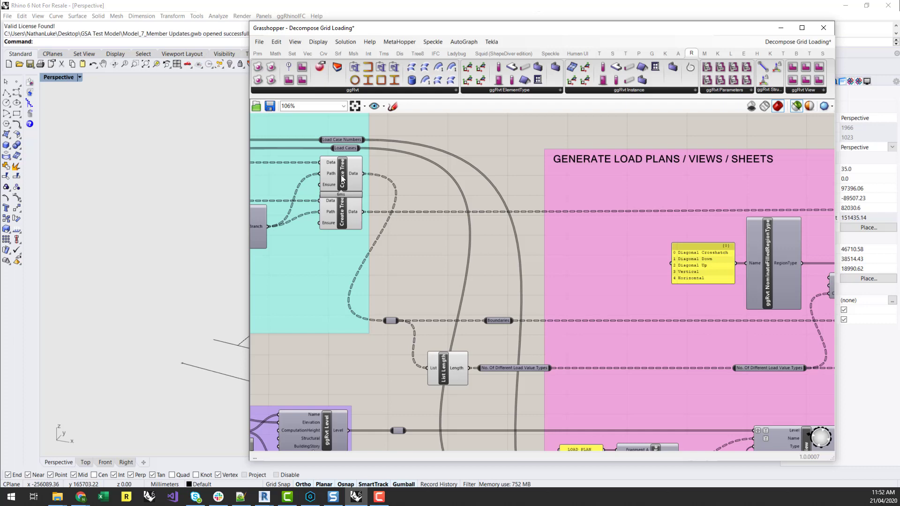
mouse_move(354, 176)
right_click_drag(430, 195, 639, 259)
scroll(401, 252, "up", 2)
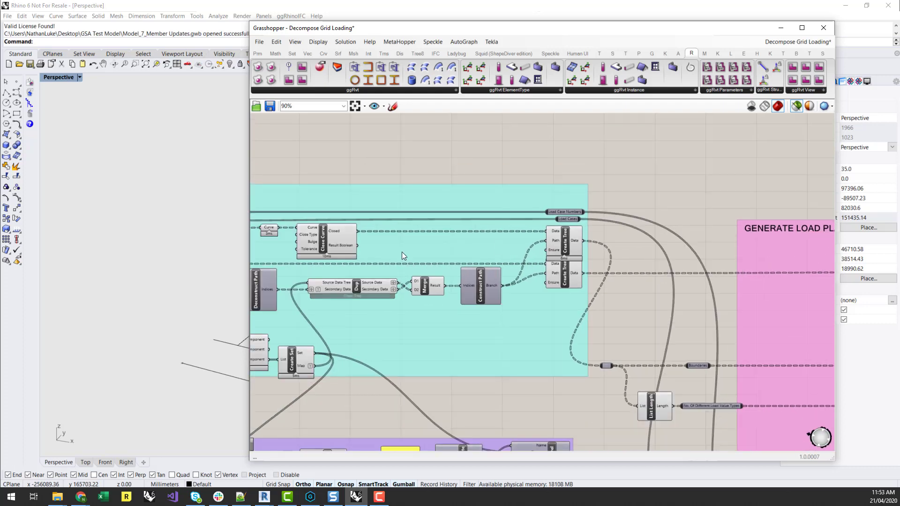
scroll(400, 252, "up", 2)
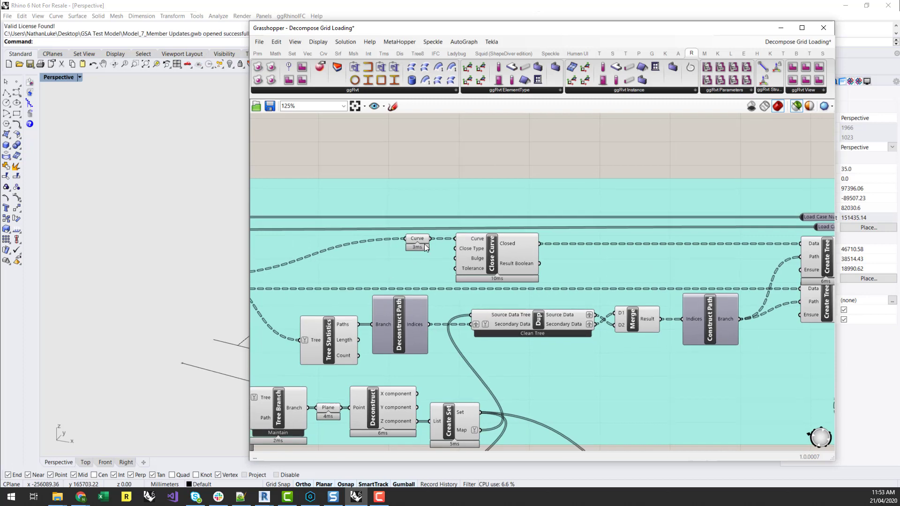
left_click(416, 239)
scroll(445, 228, "down", 3)
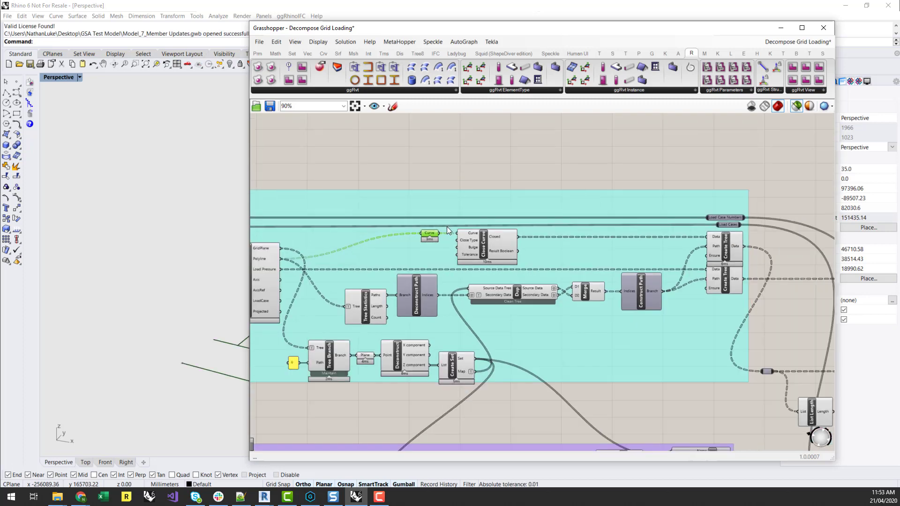
scroll(446, 228, "down", 1)
scroll(733, 218, "up", 3)
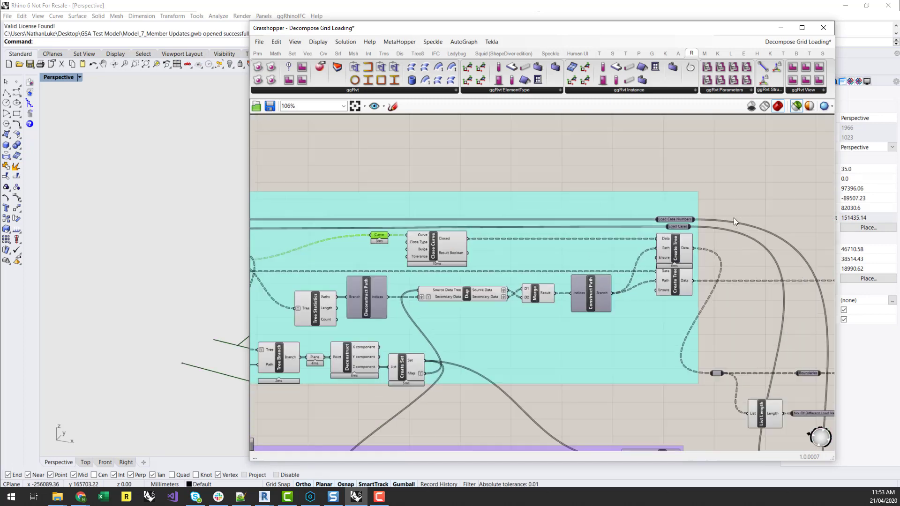
mouse_move(668, 260)
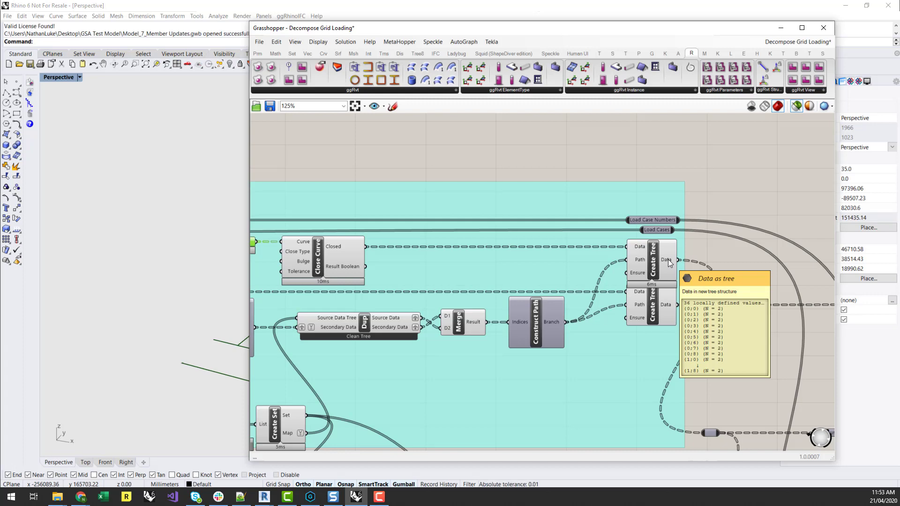
right_click_drag(750, 275, 576, 249)
scroll(473, 226, "down", 4)
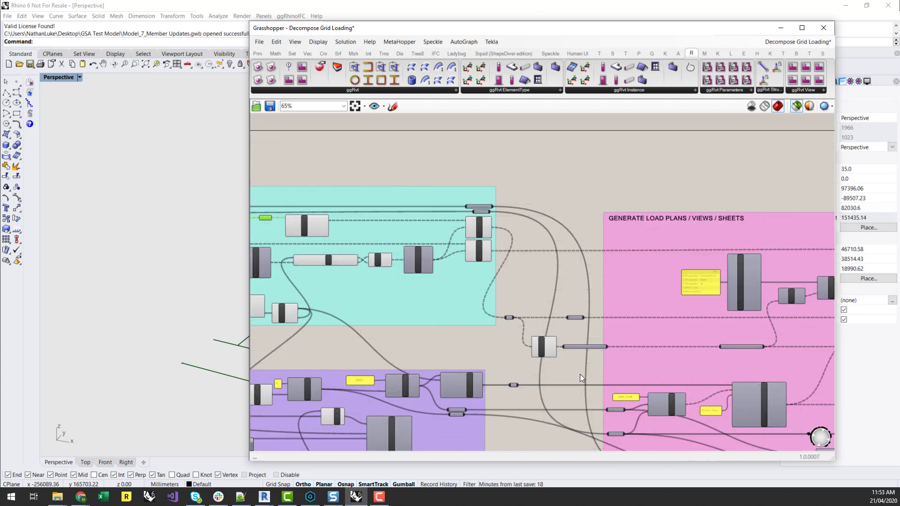
scroll(581, 377, "up", 3)
right_click(475, 341)
left_click(316, 310)
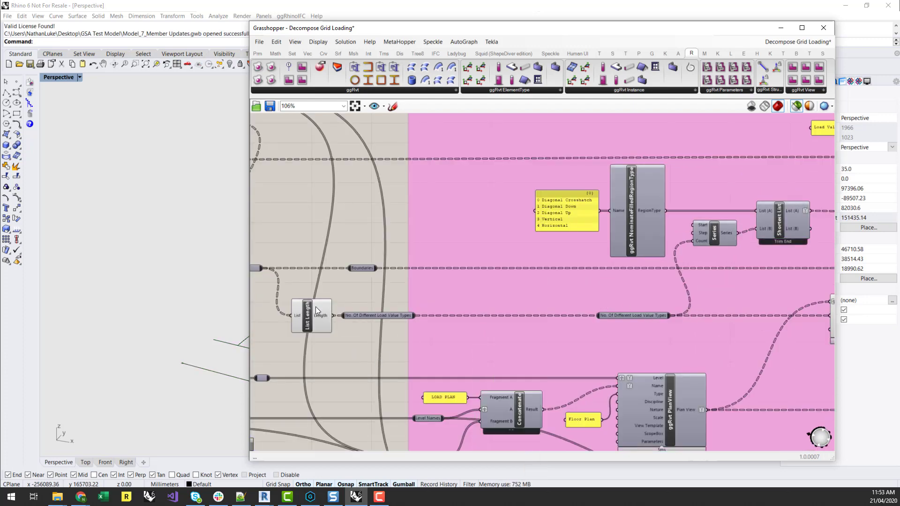
scroll(316, 307, "down", 2)
scroll(759, 324, "up", 3)
scroll(741, 262, "down", 2)
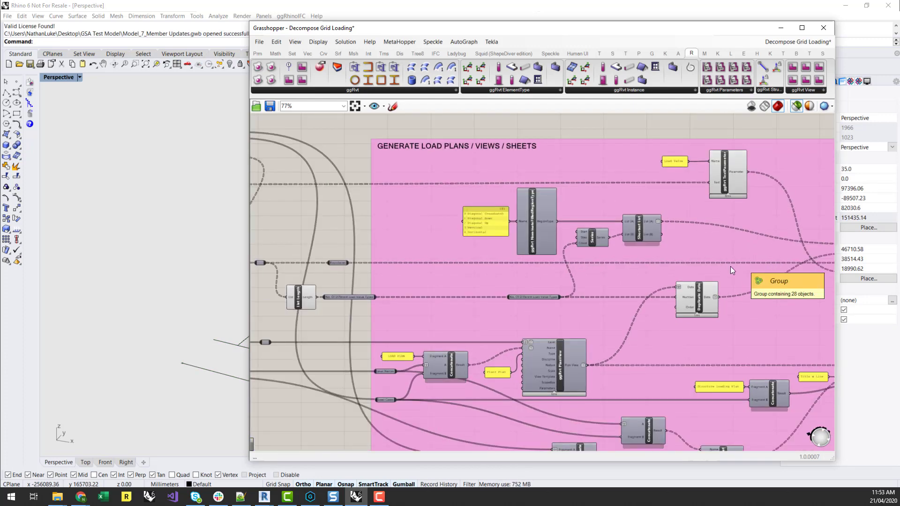
right_click_drag(295, 432, 561, 319)
scroll(615, 316, "up", 2)
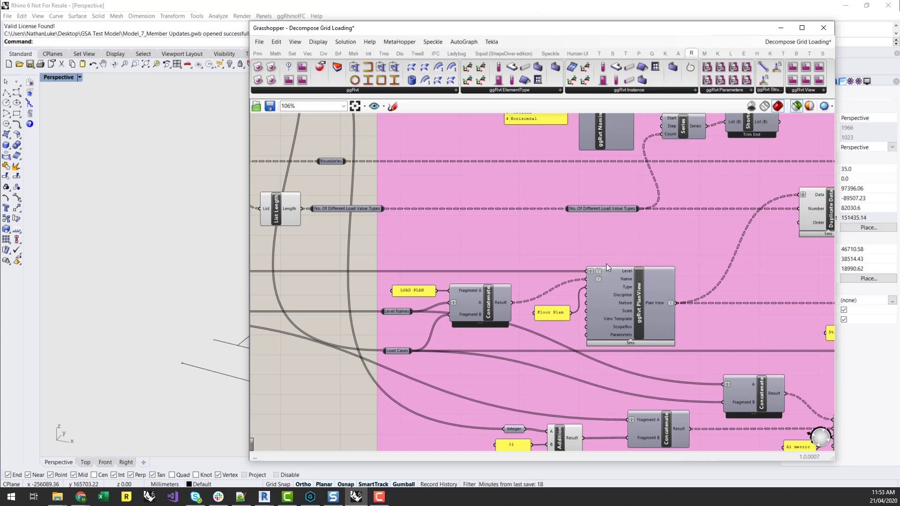
mouse_move(608, 270)
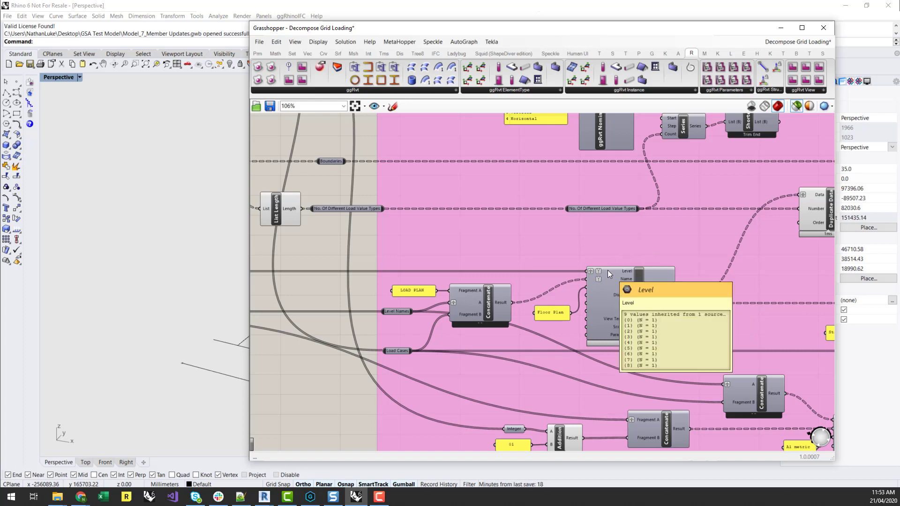
left_click_drag(607, 270, 368, 262)
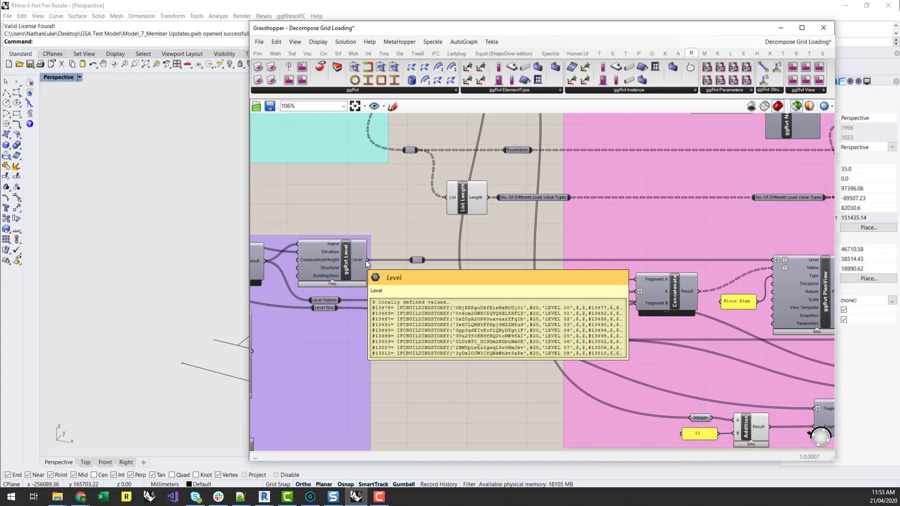
right_click_drag(558, 282, 426, 281)
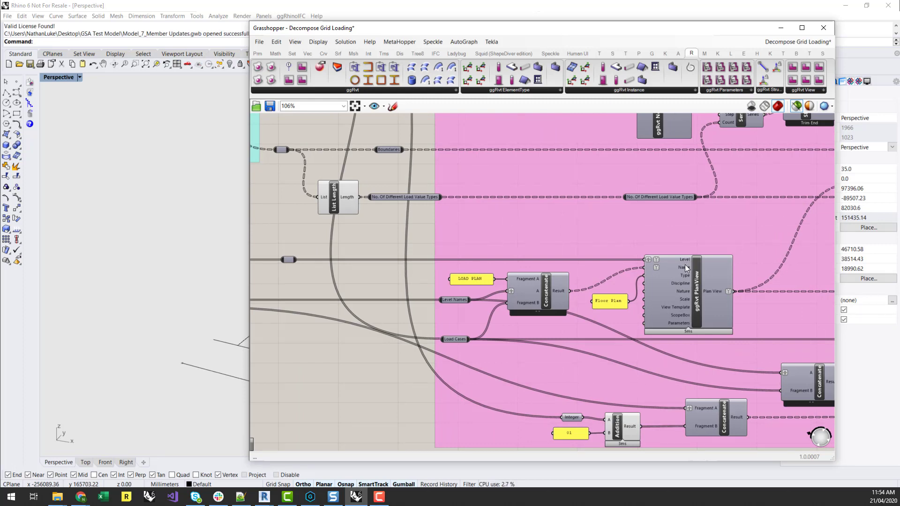
mouse_move(686, 268)
mouse_move(461, 302)
mouse_move(523, 303)
mouse_move(455, 338)
mouse_move(559, 291)
double_click(396, 398)
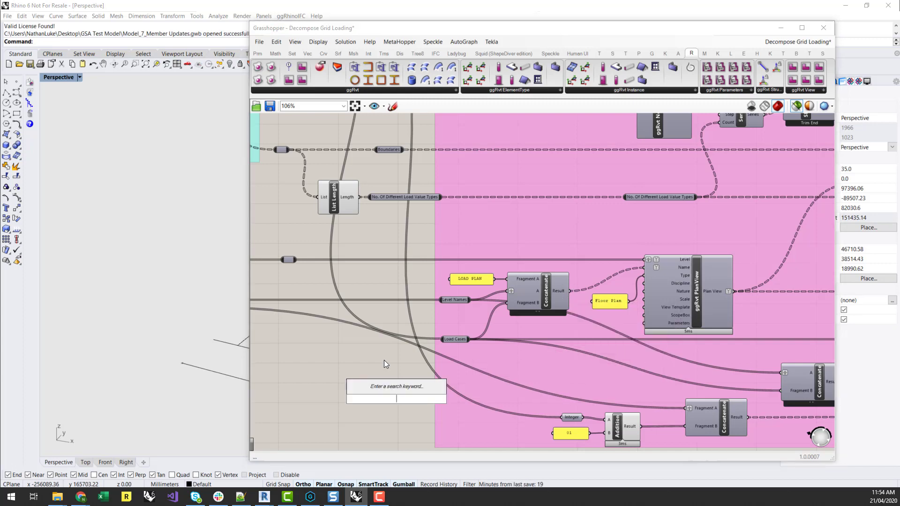
type("Panel")
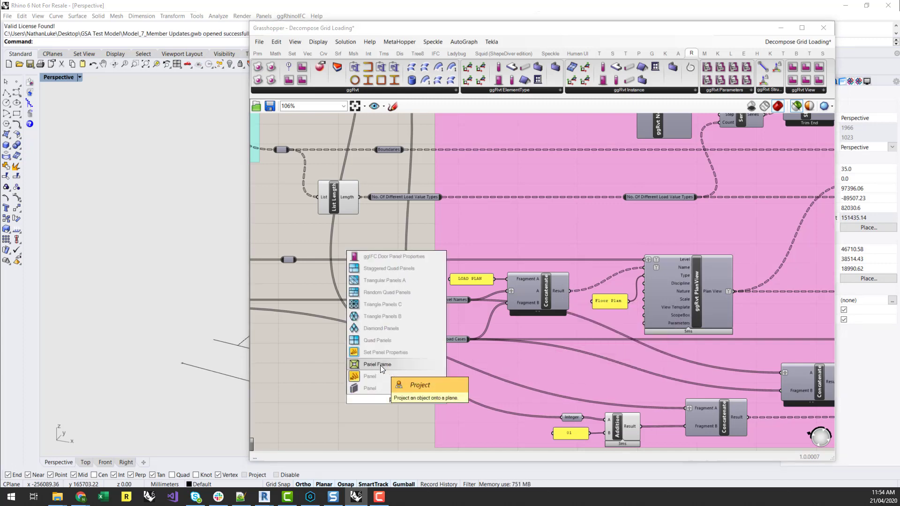
key("Return")
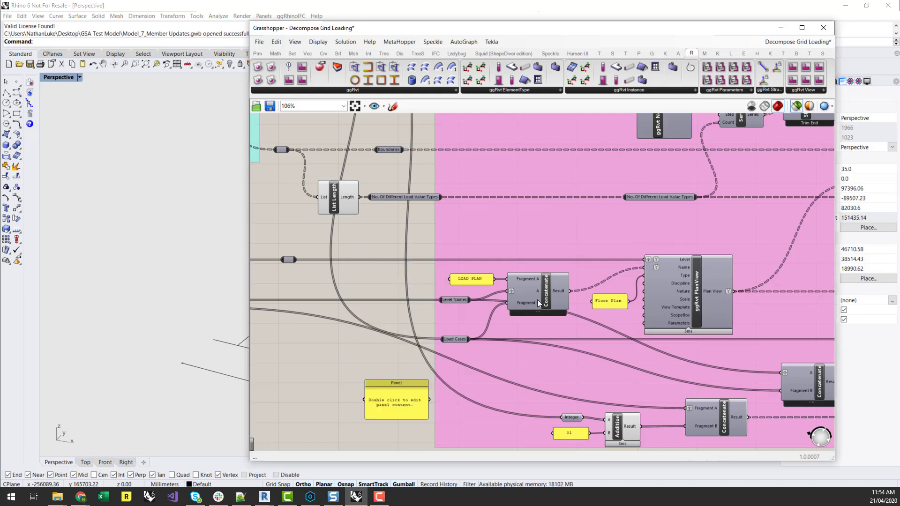
left_click_drag(569, 291, 796, 371)
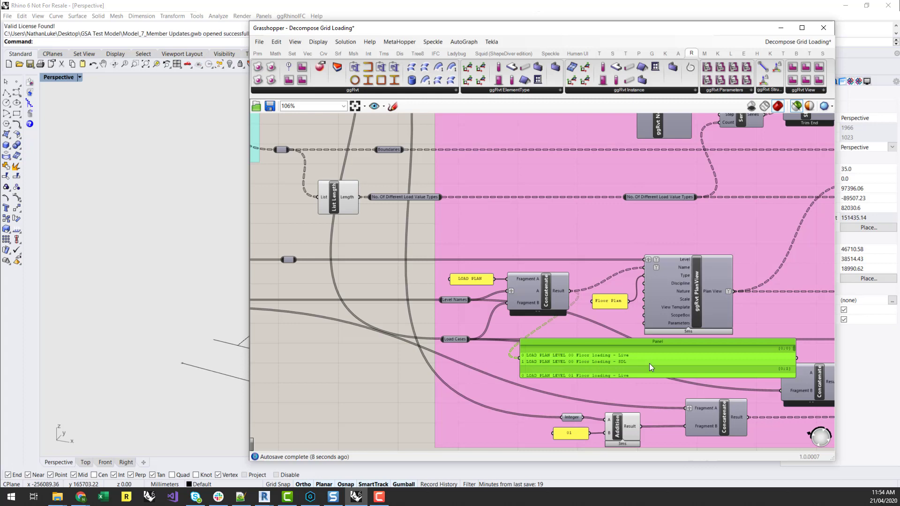
left_click_drag(649, 376, 649, 403)
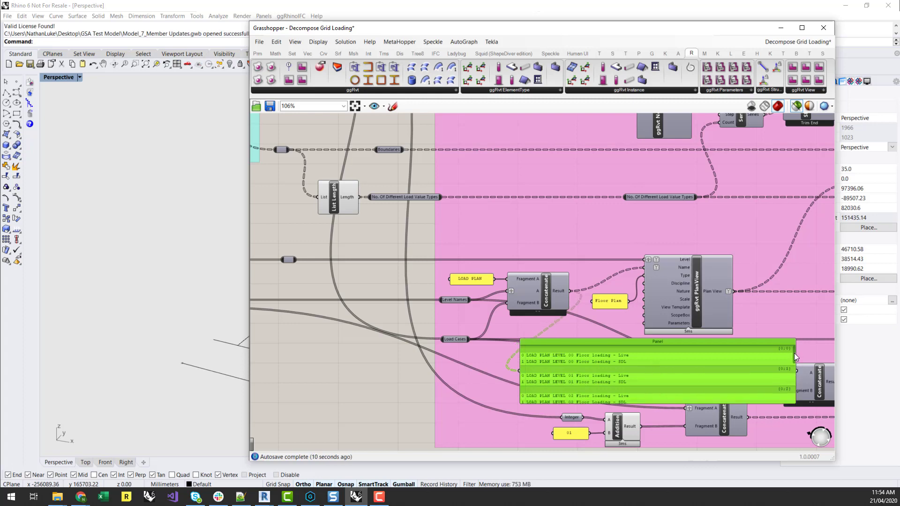
left_click_drag(794, 353, 795, 399)
key("Delete")
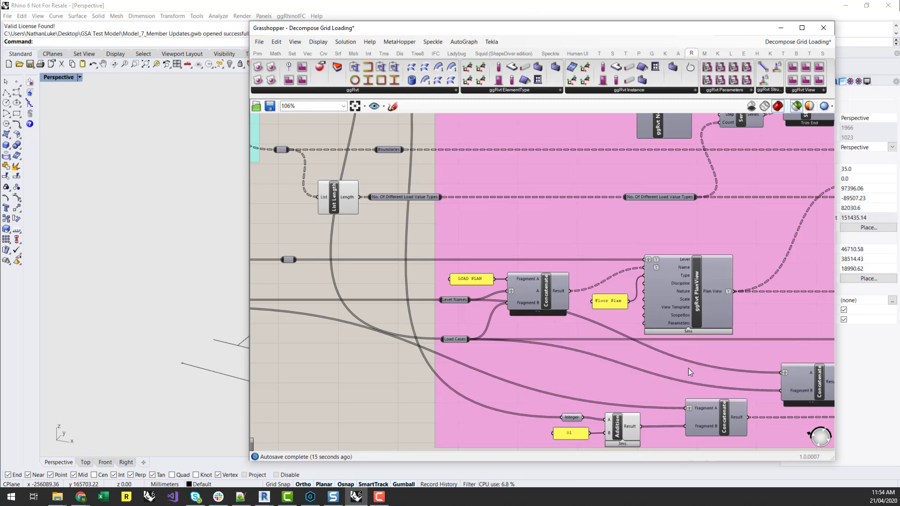
right_click_drag(358, 348, 325, 341)
scroll(752, 306, "down", 3)
scroll(387, 232, "up", 1)
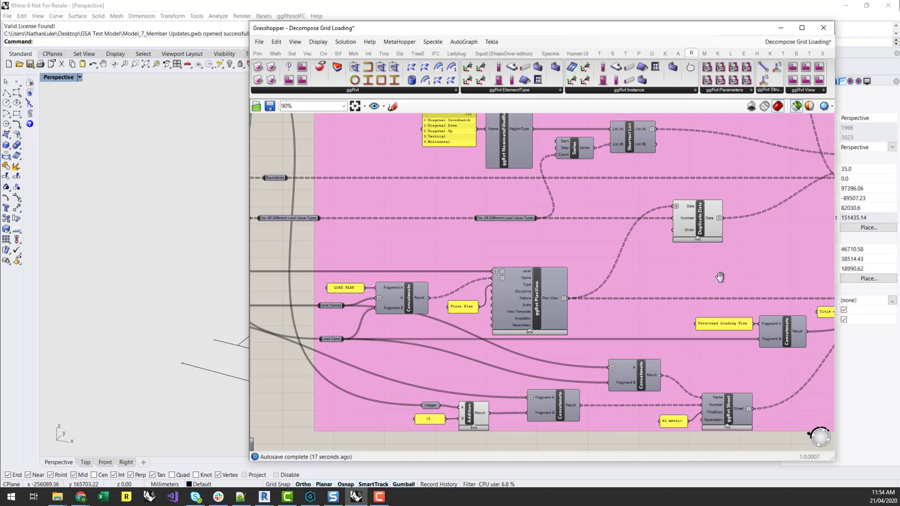
left_click(471, 294)
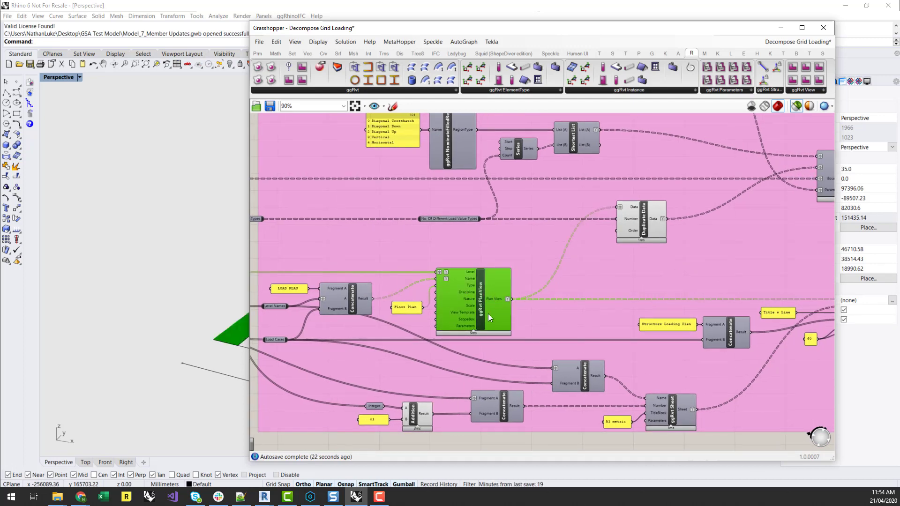
left_click(672, 411)
scroll(672, 412, "up", 5)
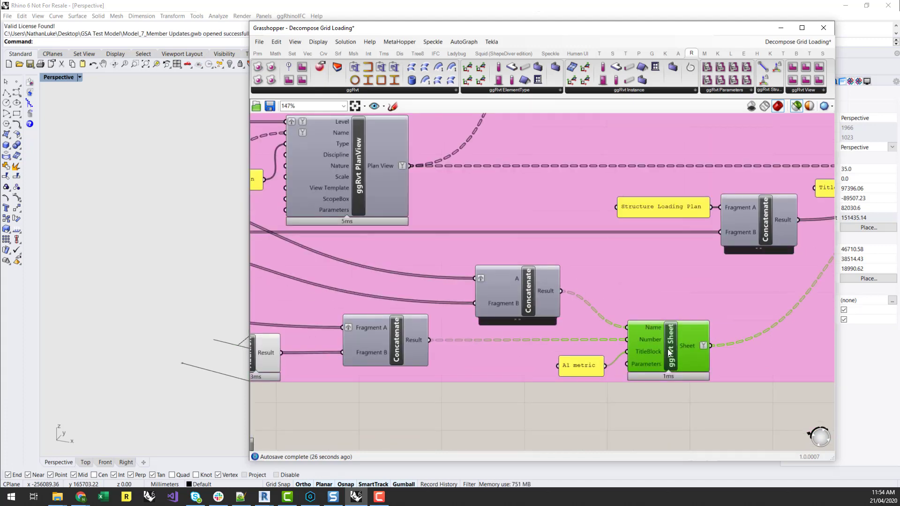
scroll(669, 353, "down", 3)
right_click_drag(621, 388, 550, 413)
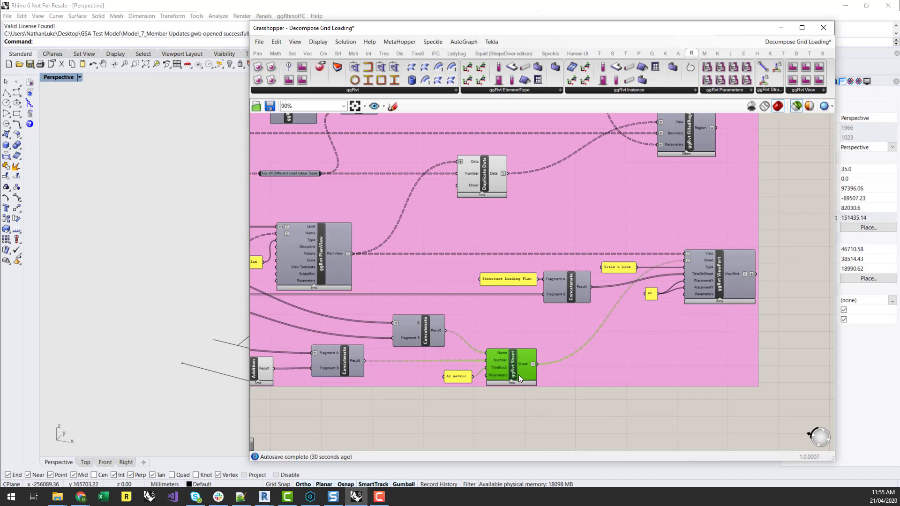
left_click(722, 269)
scroll(721, 284, "down", 2)
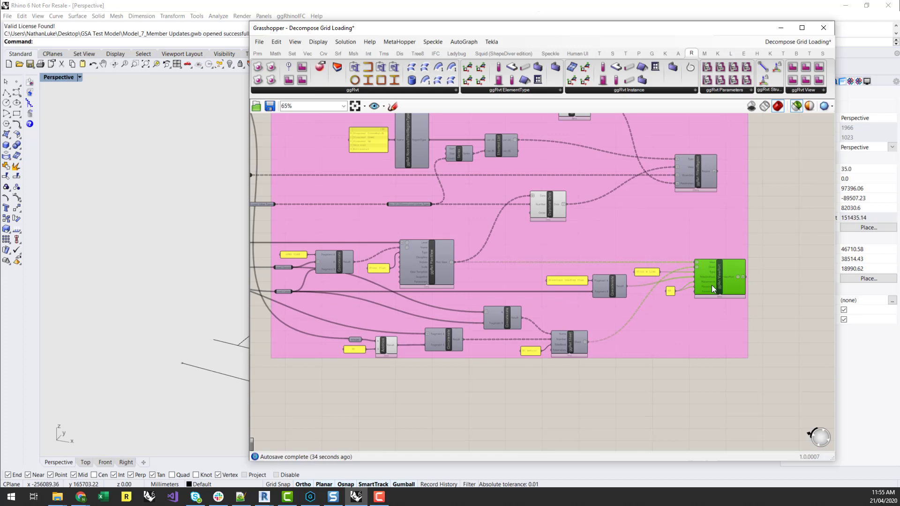
scroll(542, 302, "up", 2)
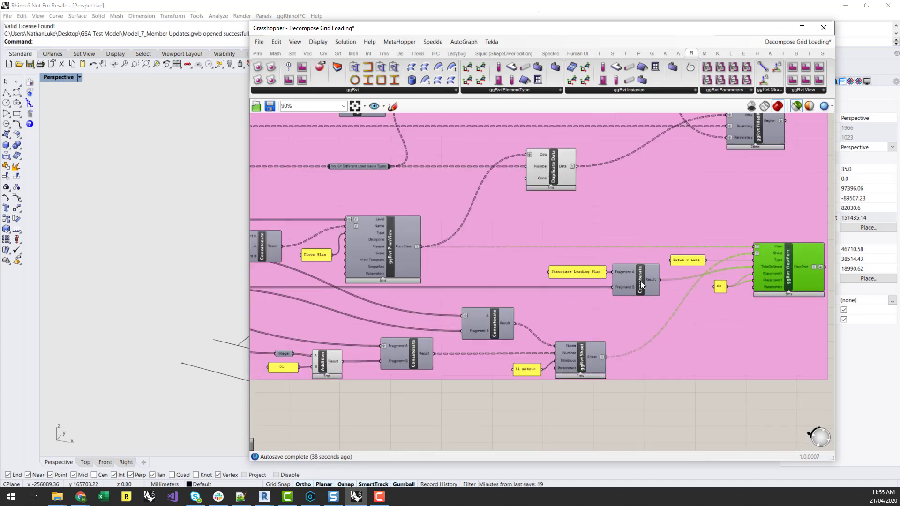
scroll(635, 353, "down", 2)
scroll(530, 355, "up", 2)
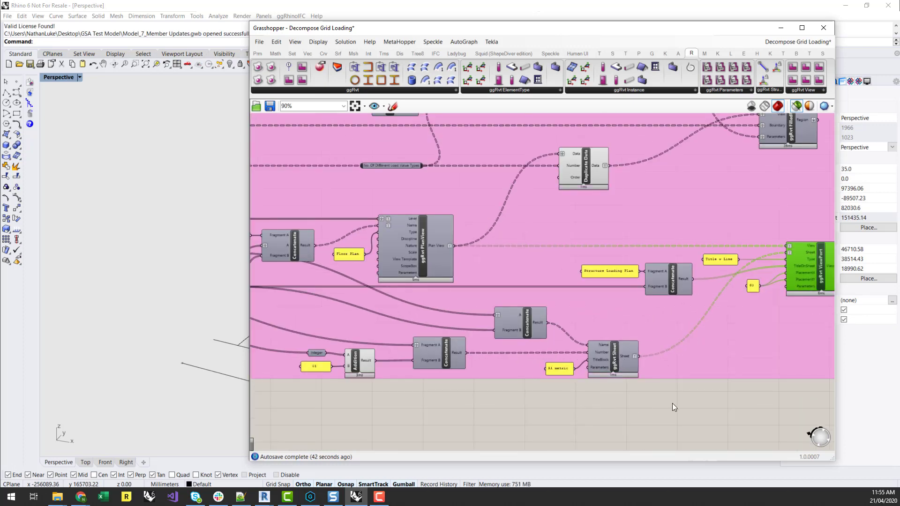
right_click_drag(713, 405, 680, 411)
scroll(735, 345, "down", 3)
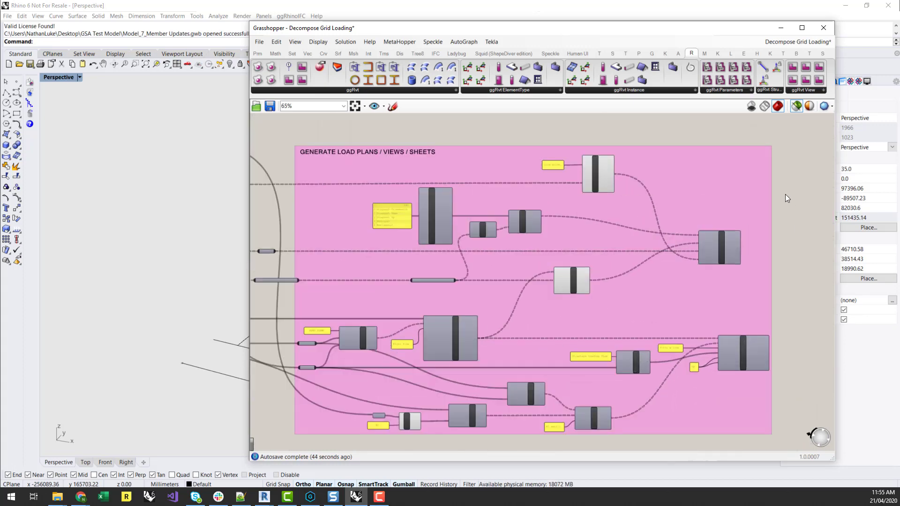
scroll(793, 220, "up", 6)
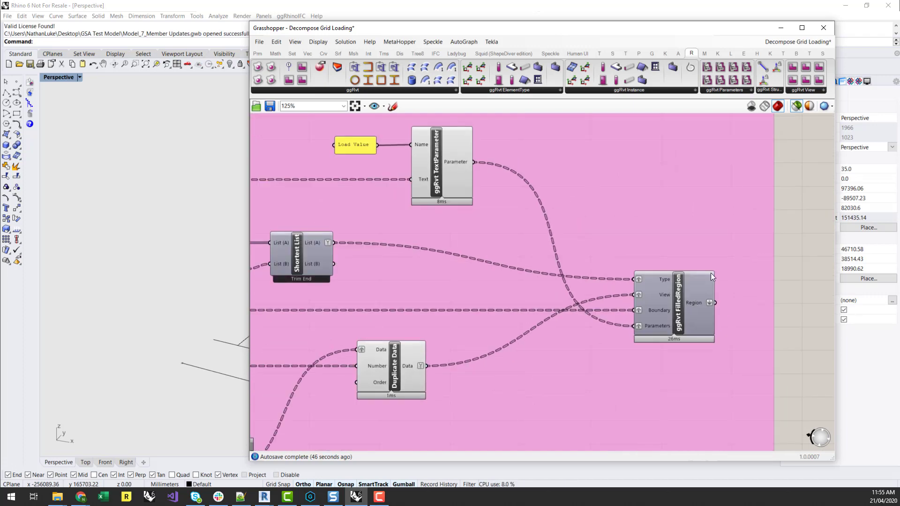
left_click(678, 305)
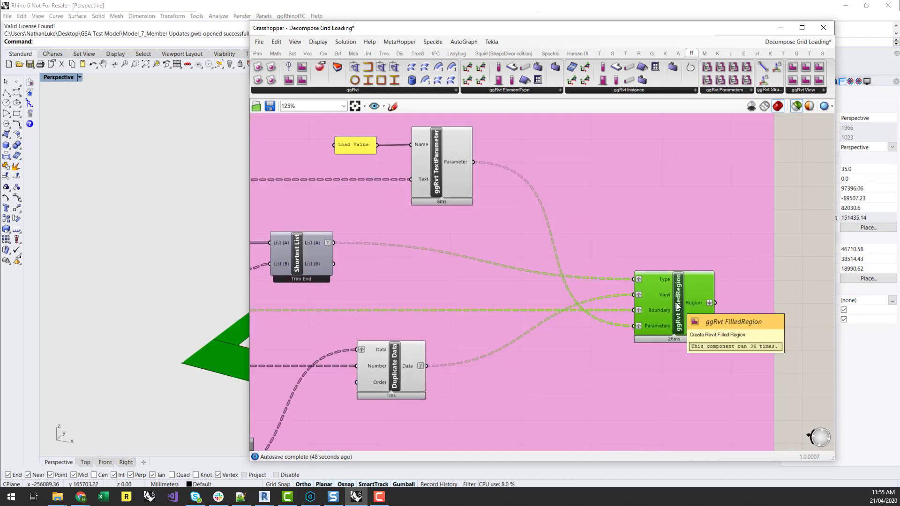
scroll(724, 235, "down", 1)
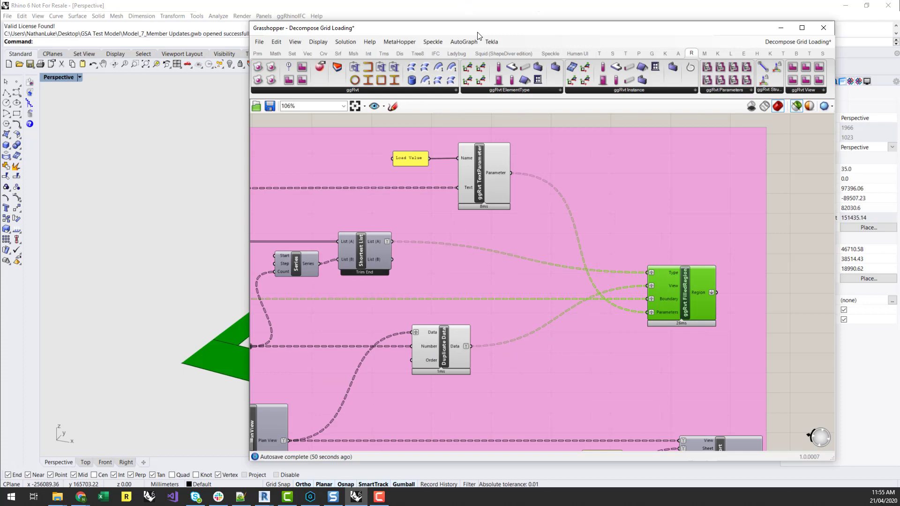
left_click_drag(478, 36, 615, 28)
scroll(643, 319, "down", 2)
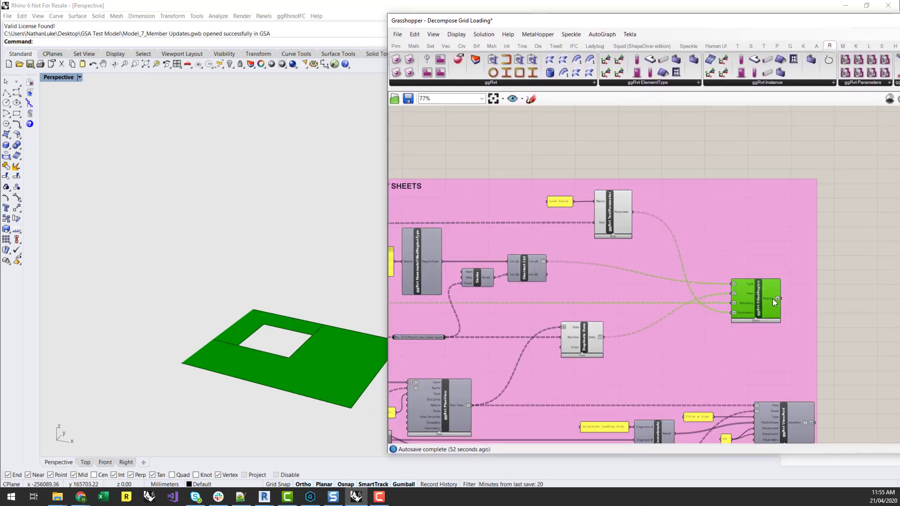
scroll(773, 299, "up", 3)
left_click(843, 296)
left_click(756, 295)
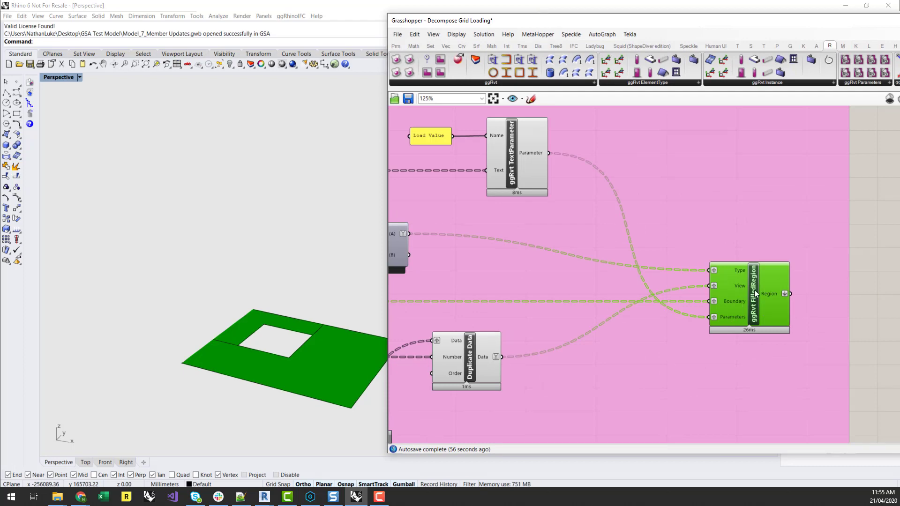
scroll(801, 237, "down", 4)
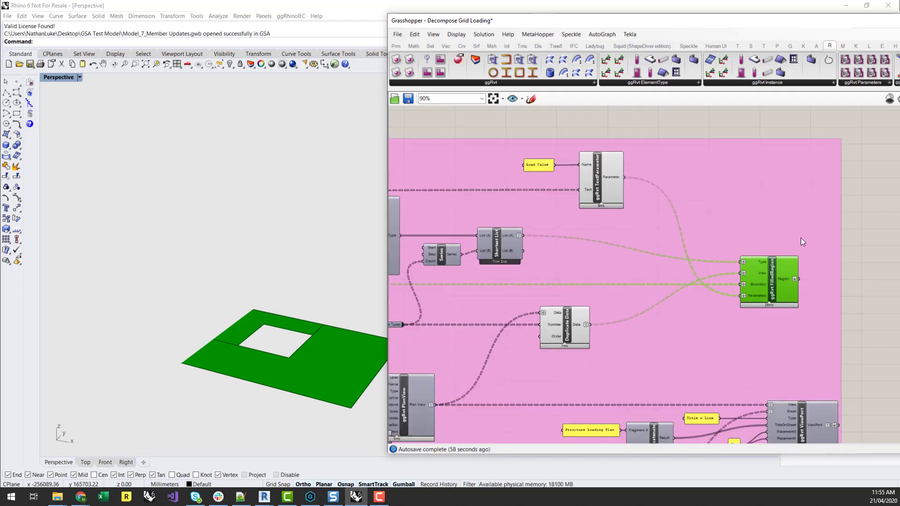
scroll(461, 331, "up", 2)
right_click_drag(681, 255, 543, 277)
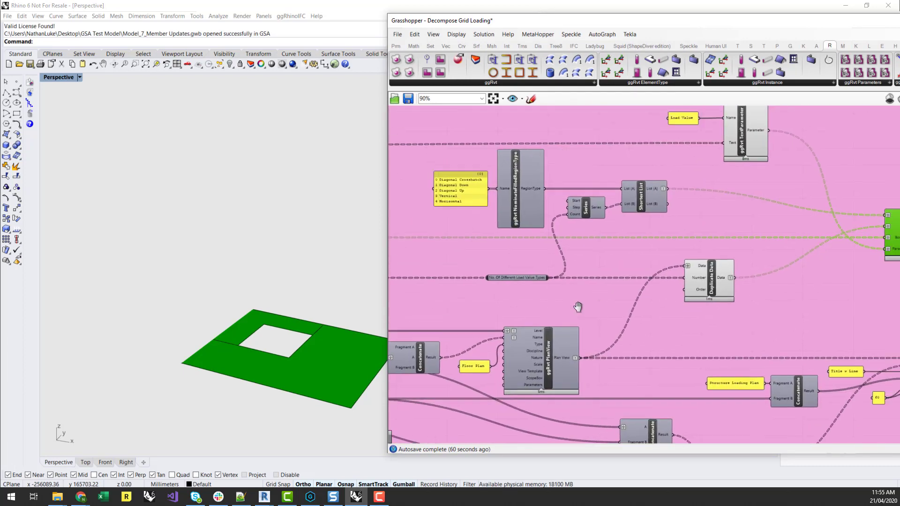
scroll(615, 240, "down", 1)
scroll(884, 235, "up", 3)
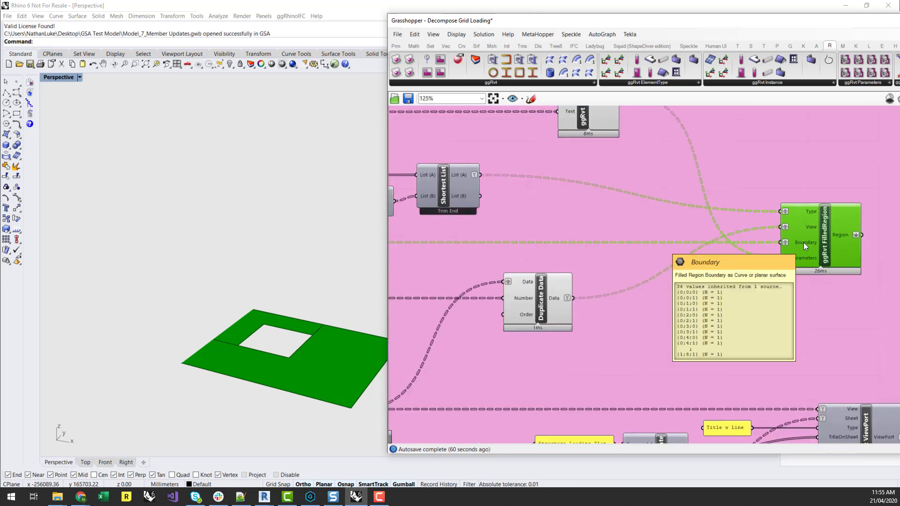
mouse_move(809, 224)
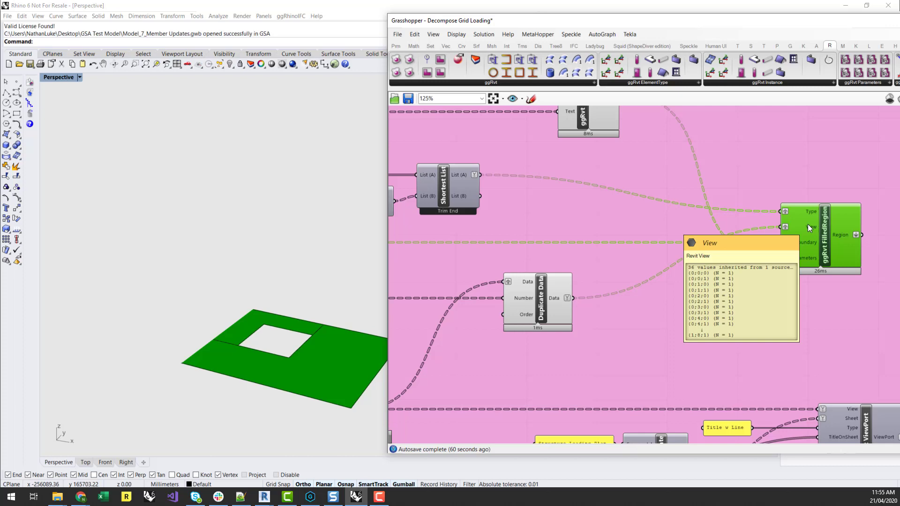
scroll(808, 225, "down", 5)
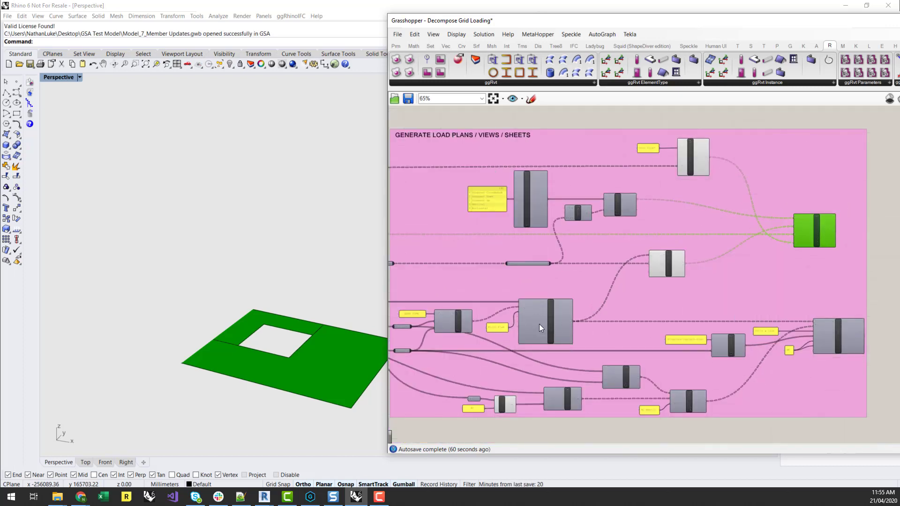
scroll(540, 325, "up", 5)
scroll(580, 323, "down", 4)
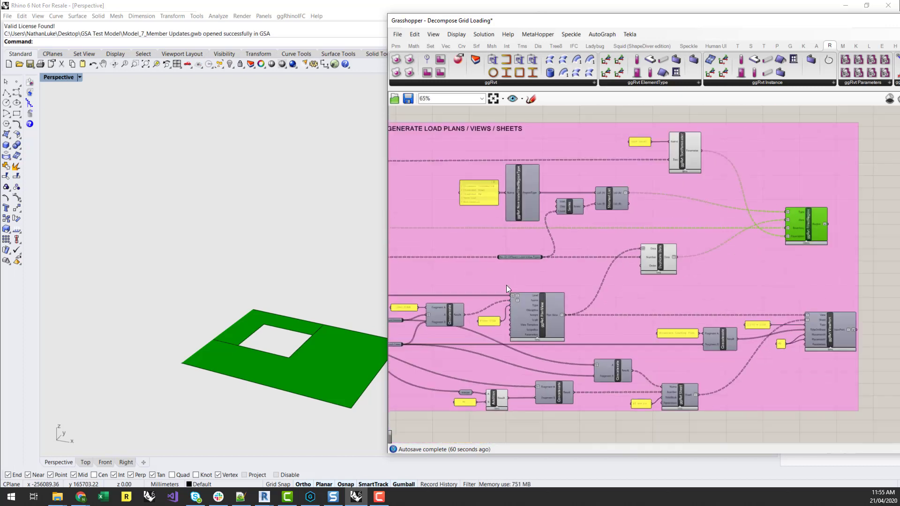
scroll(806, 184, "up", 4)
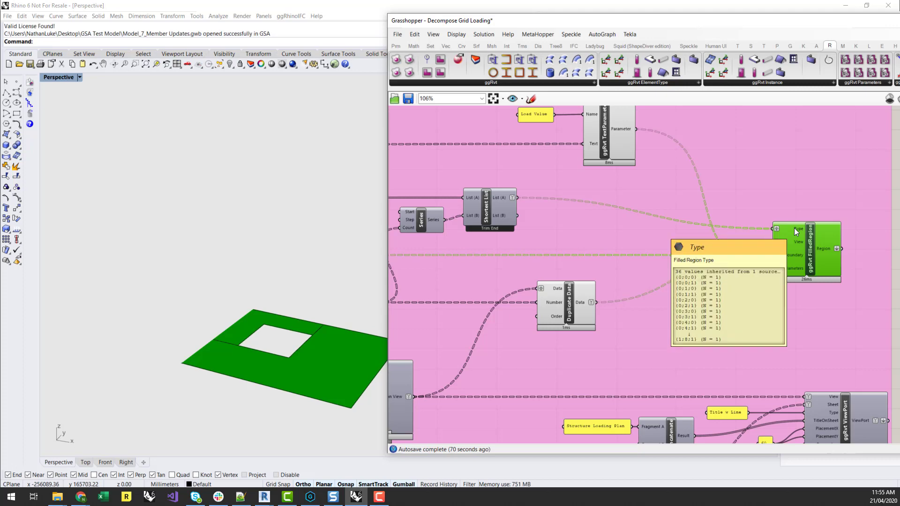
scroll(794, 228, "down", 3)
scroll(503, 196, "up", 4)
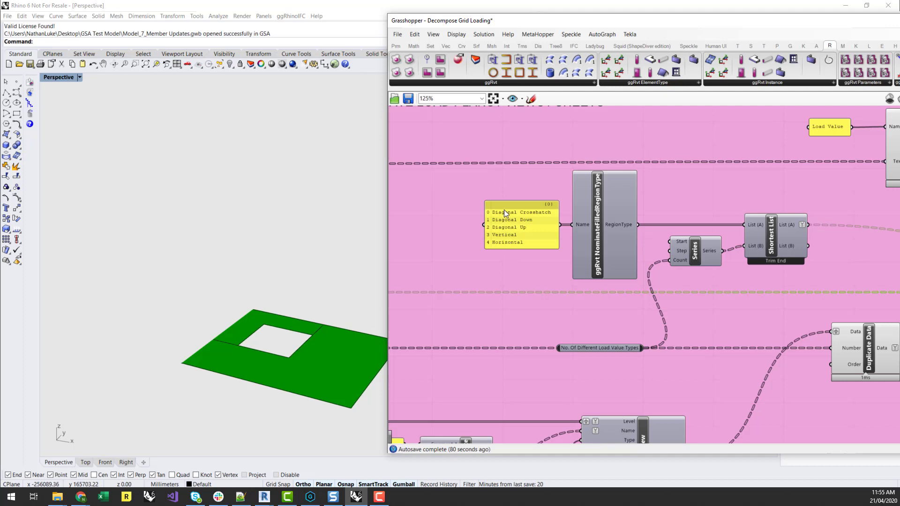
scroll(503, 234, "down", 3)
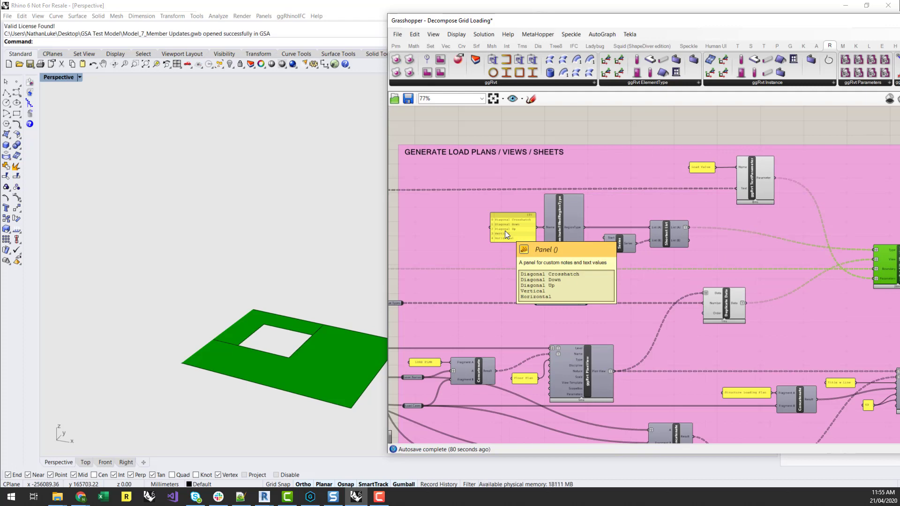
right_click_drag(758, 251, 660, 258)
scroll(833, 237, "up", 3)
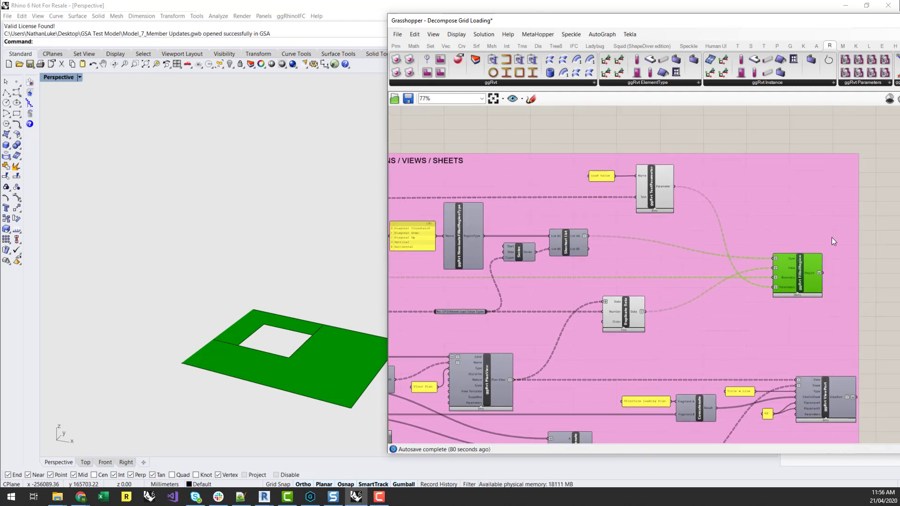
scroll(821, 279, "down", 2)
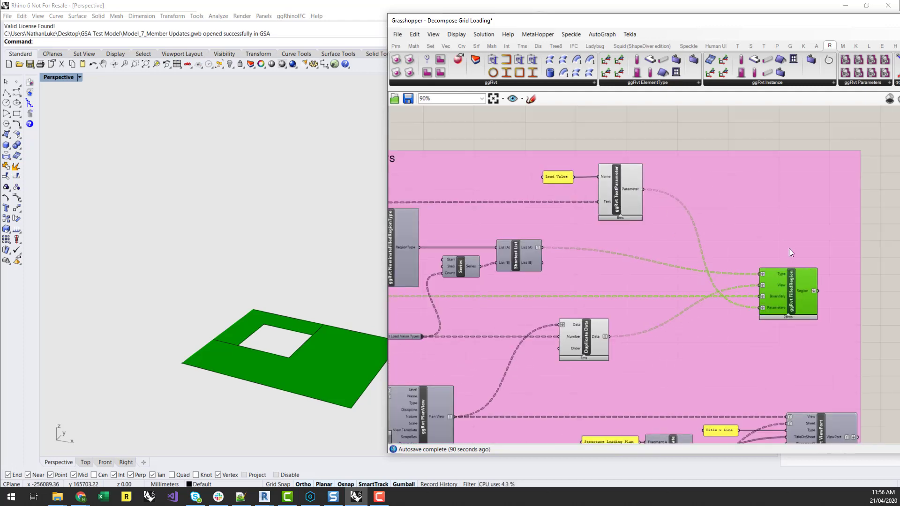
scroll(789, 248, "down", 2)
scroll(665, 197, "up", 3)
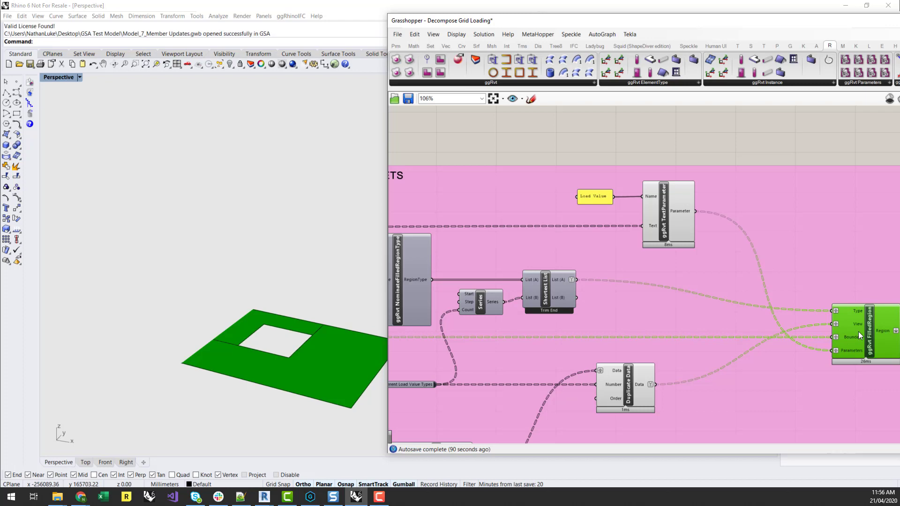
scroll(860, 331, "down", 1)
scroll(711, 226, "down", 5)
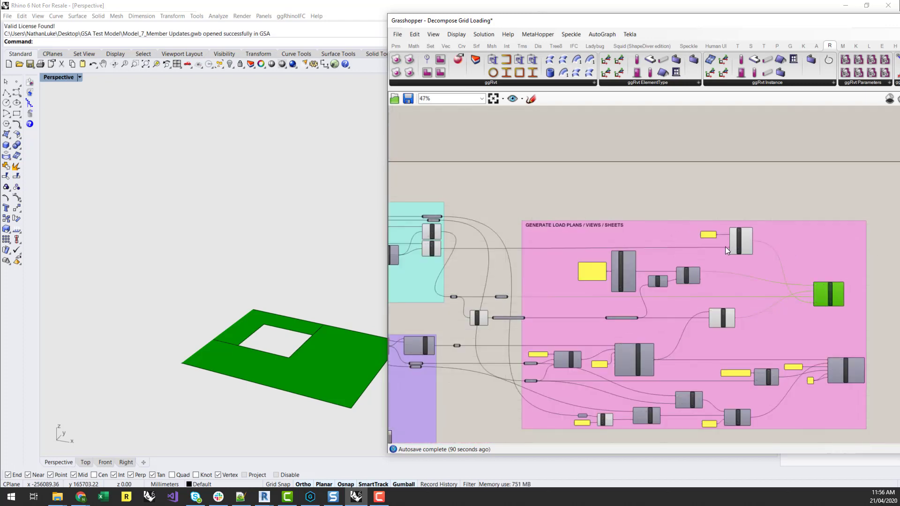
scroll(481, 244, "up", 6)
right_click_drag(553, 274, 462, 255)
scroll(816, 269, "down", 1)
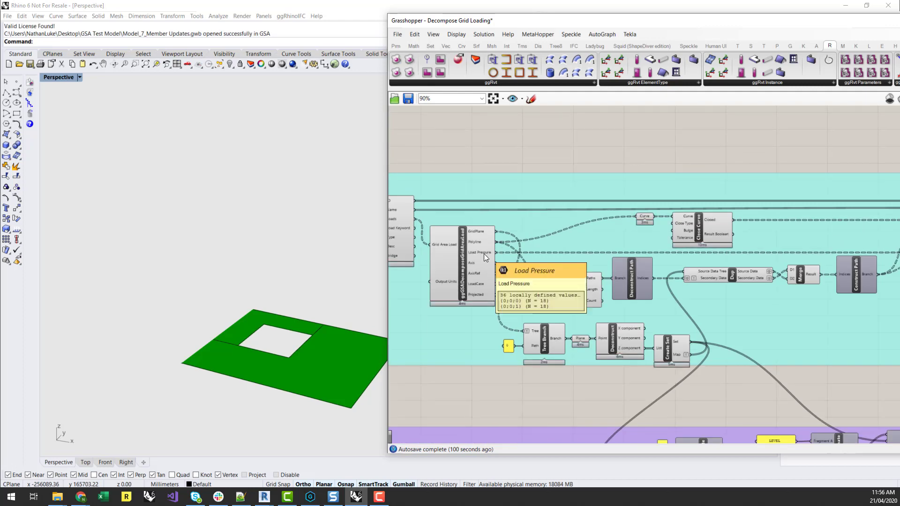
scroll(469, 266, "down", 5)
scroll(806, 274, "up", 5)
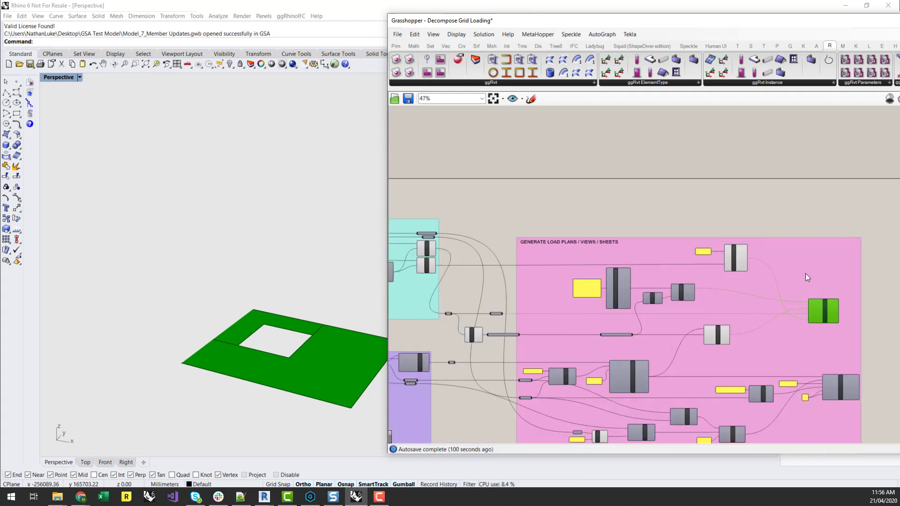
right_click_drag(820, 207, 691, 171)
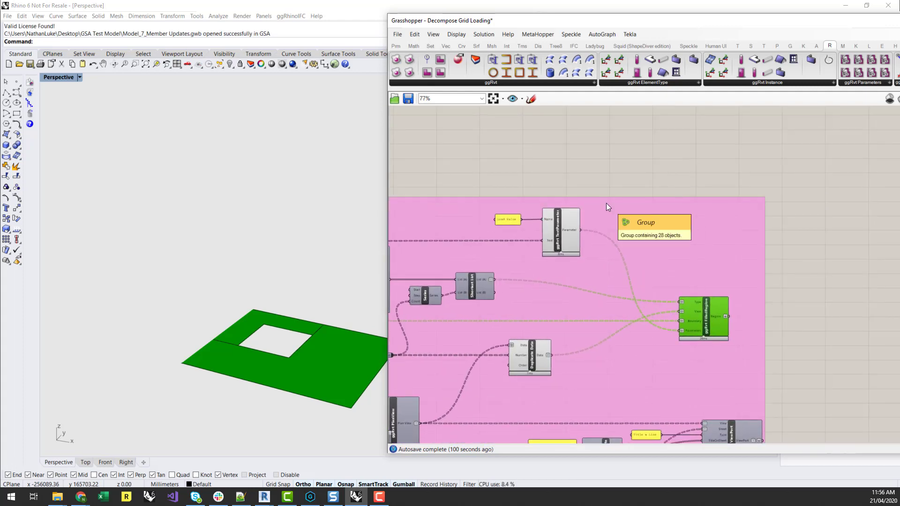
left_click(676, 151)
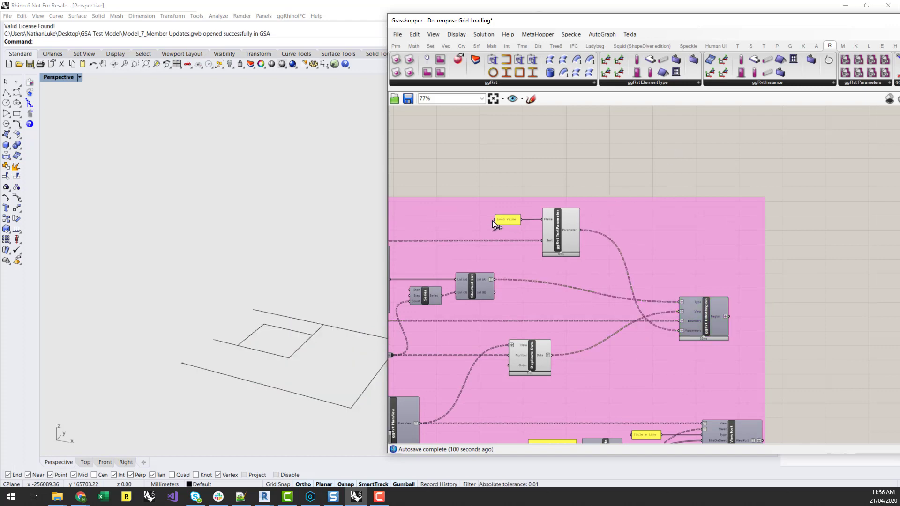
scroll(814, 266, "down", 3)
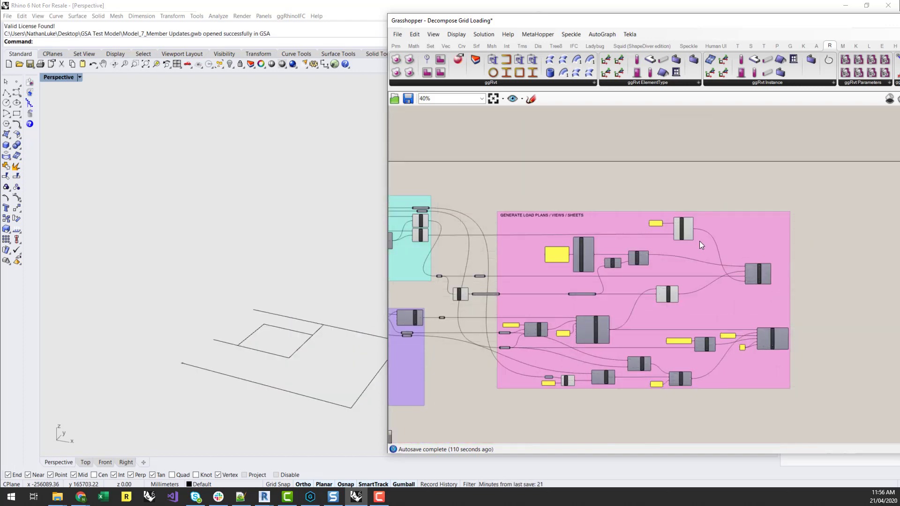
scroll(830, 290, "down", 3)
scroll(541, 265, "up", 3)
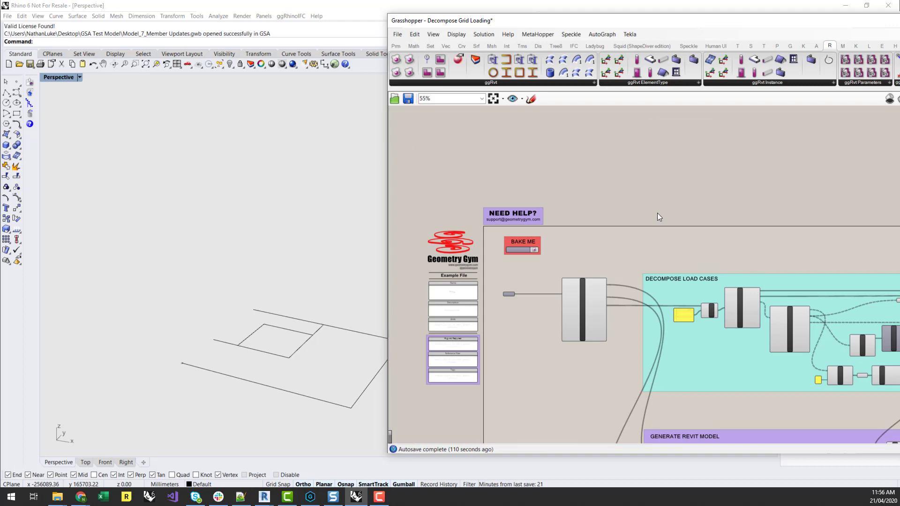
- Bake the definition to IFC, replacing To Loading Plans.ifc in the Desktop's GSA Test Model folder
scroll(567, 251, "up", 4)
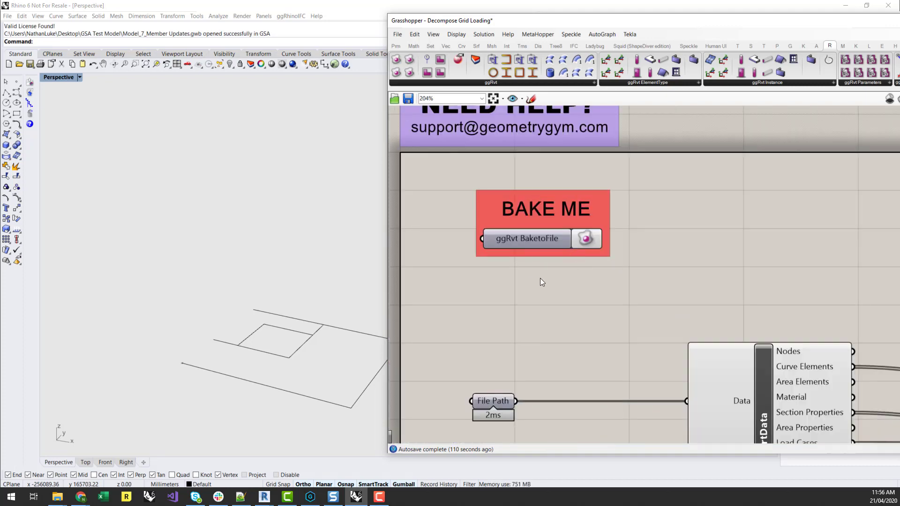
left_click(614, 265)
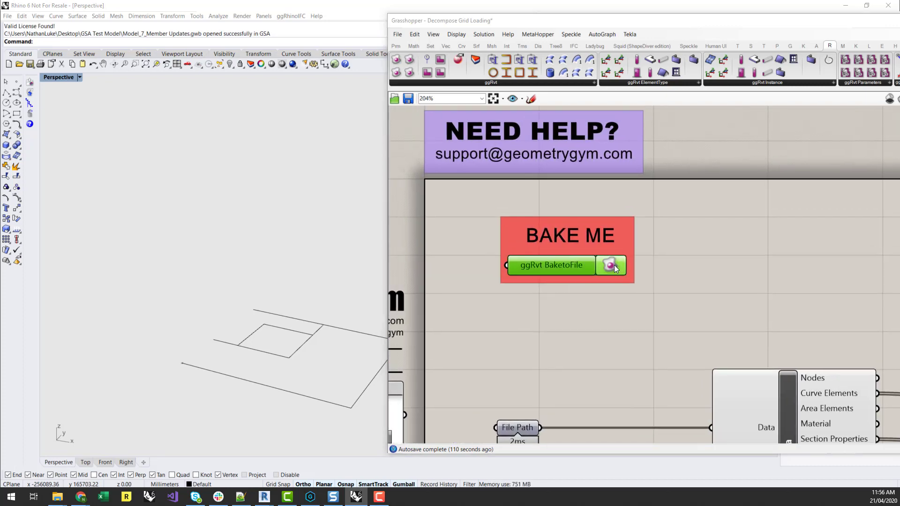
left_click_drag(297, 28, 481, 141)
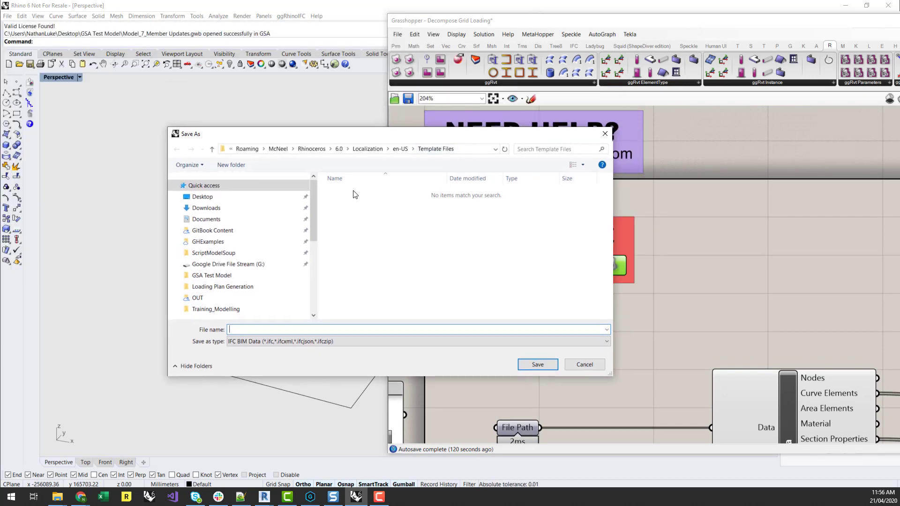
left_click(231, 198)
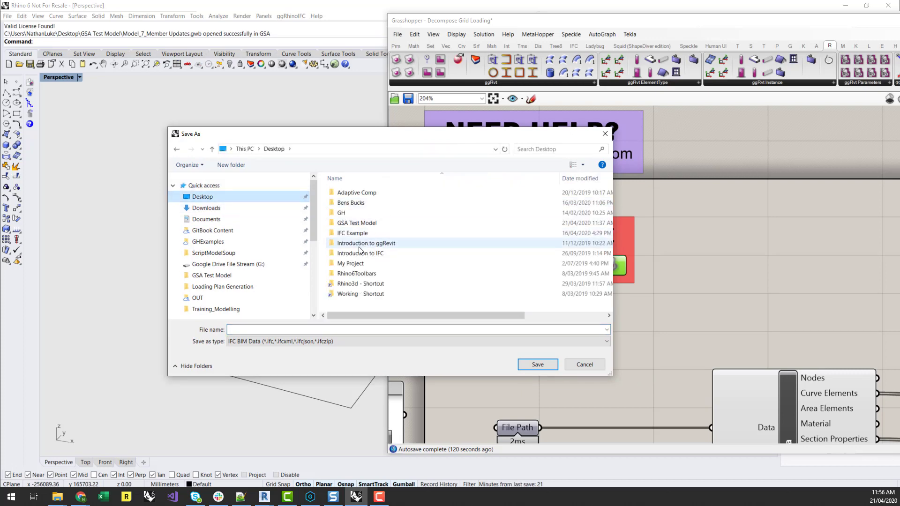
double_click(361, 224)
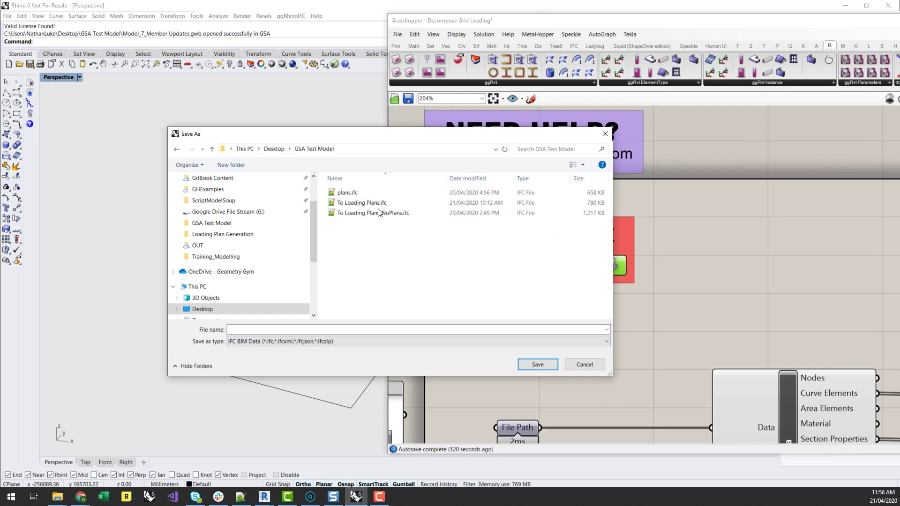
left_click(362, 203)
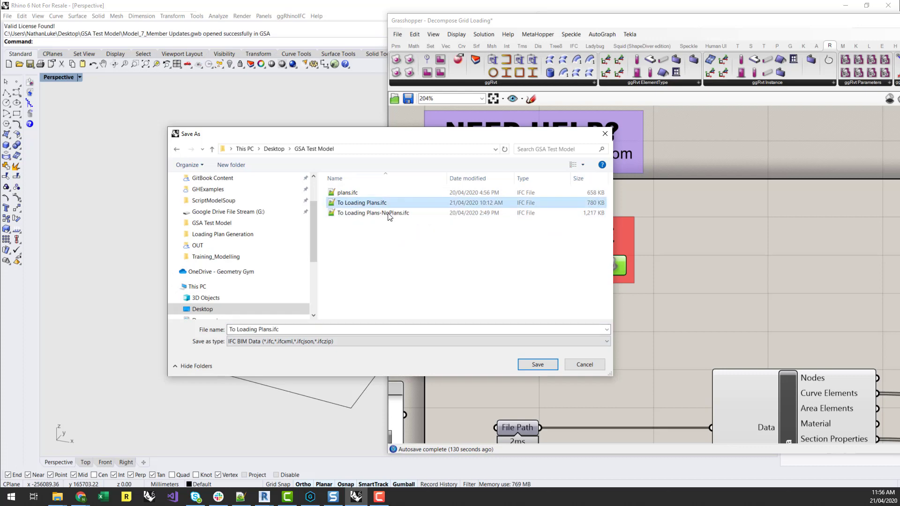
left_click(538, 365)
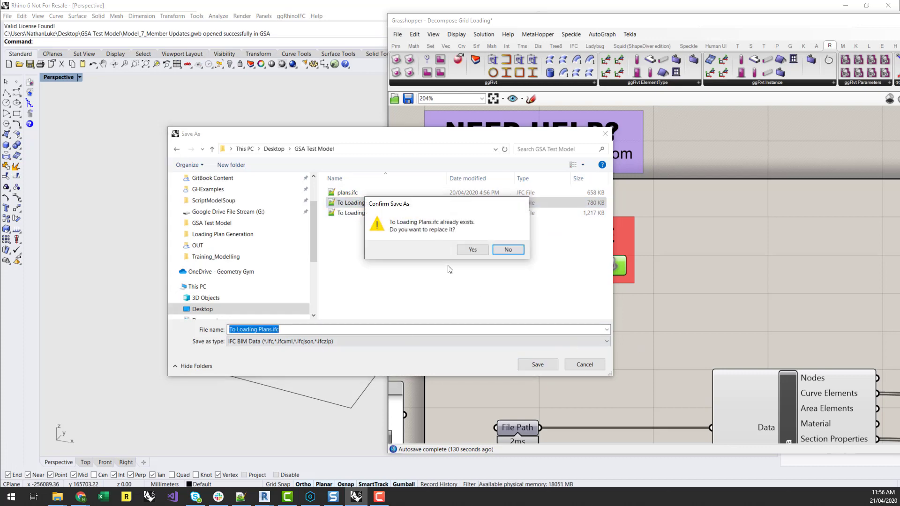
left_click(483, 249)
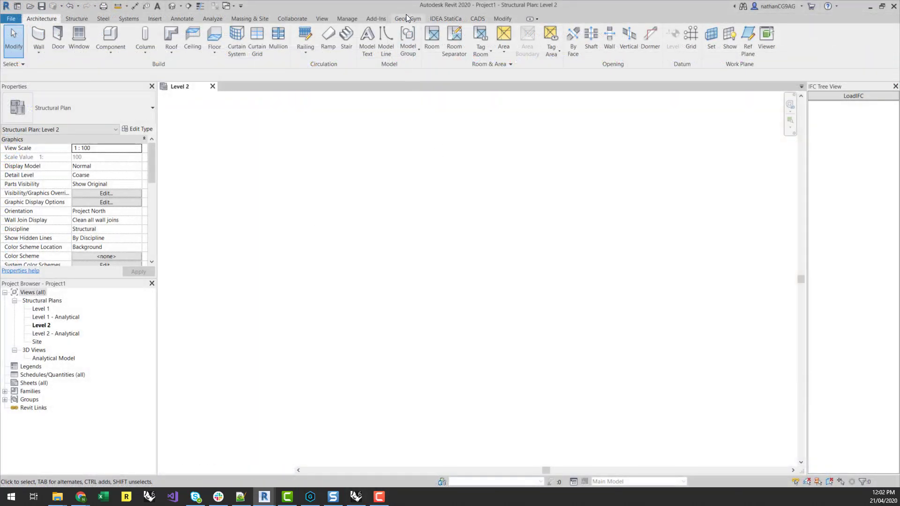
- Import To Loading Plans.ifc through Geometry Gym's Import IFC, proceeding with the default settings
left_click(407, 17)
left_click(10, 43)
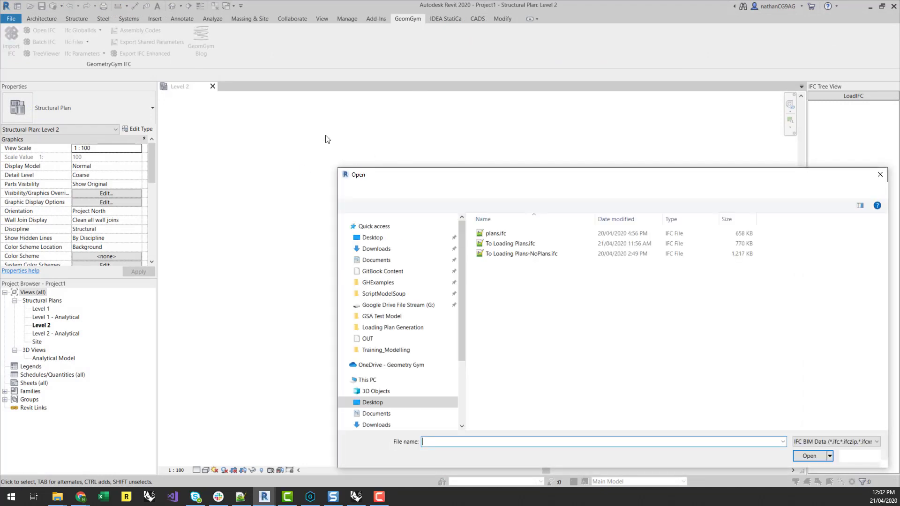
left_click(337, 189)
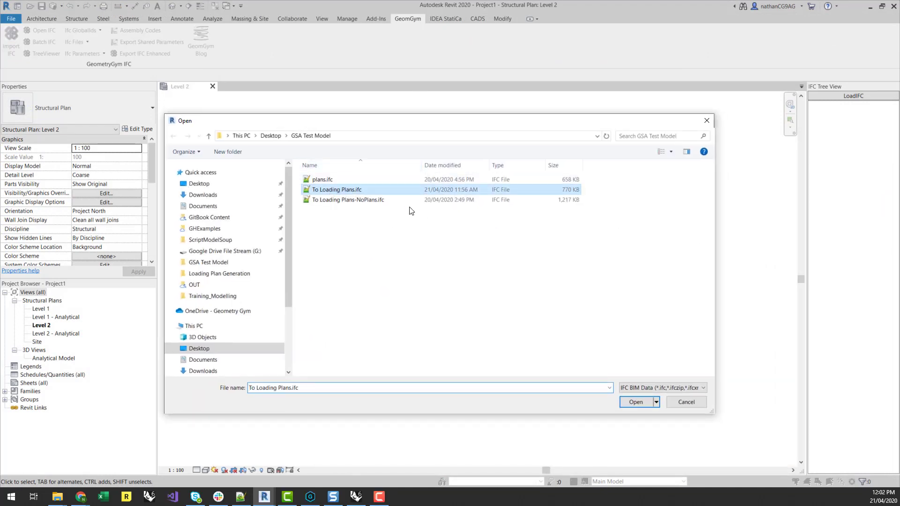
left_click(636, 402)
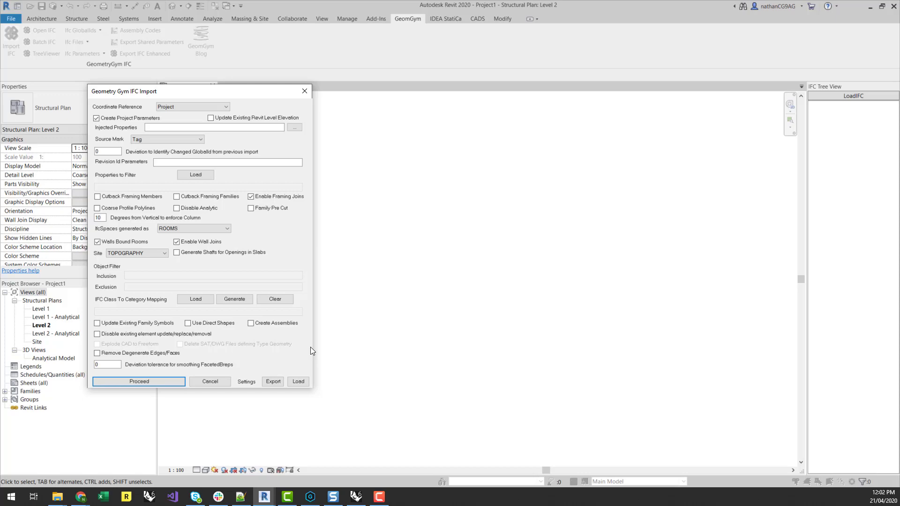
left_click(160, 379)
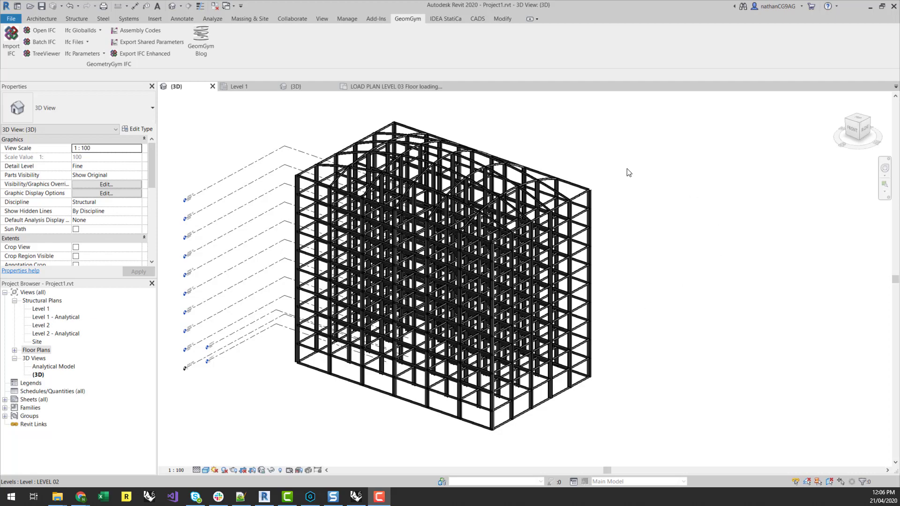
- Expand Floor Plans in the Project Browser to list the generated LOAD PLAN views
scroll(593, 173, "up", 4)
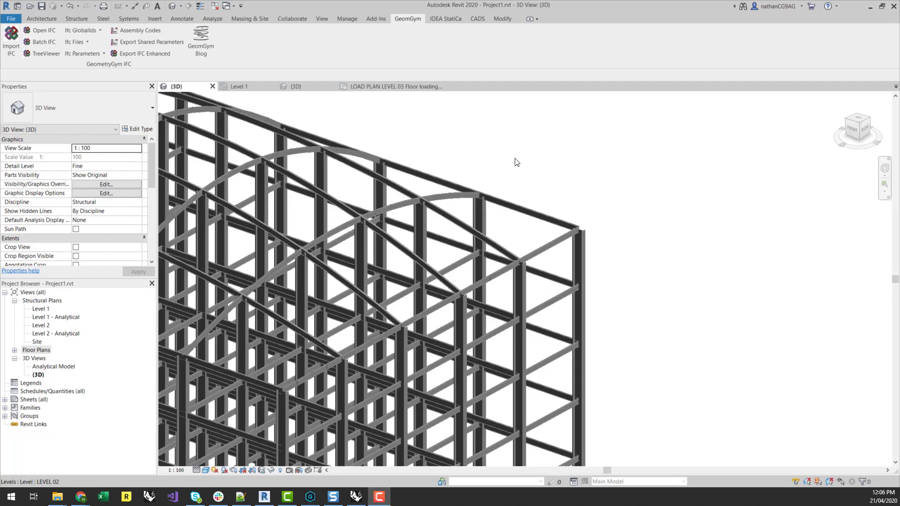
scroll(514, 163, "up", 1)
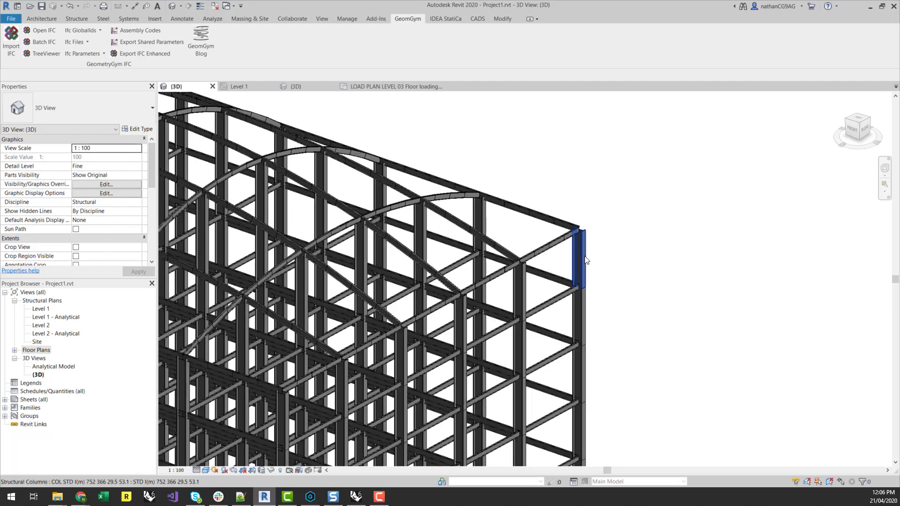
scroll(600, 162, "down", 5)
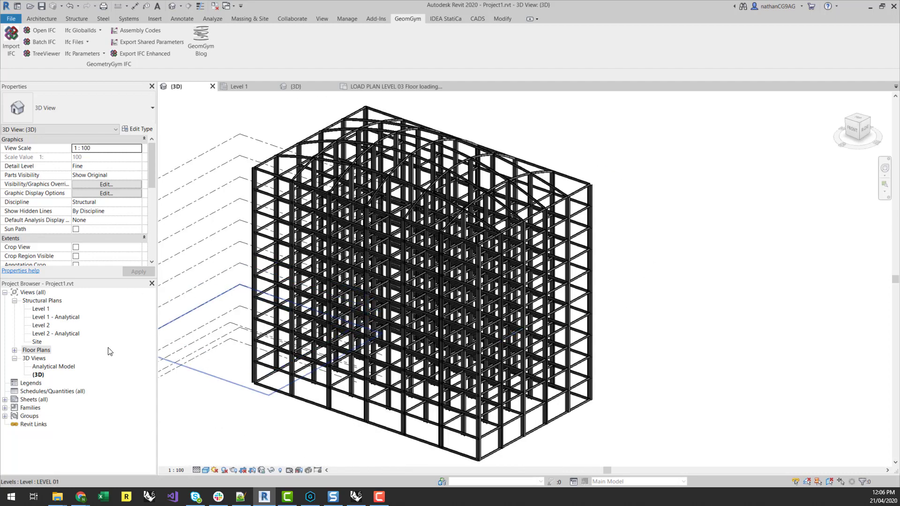
left_click(15, 351)
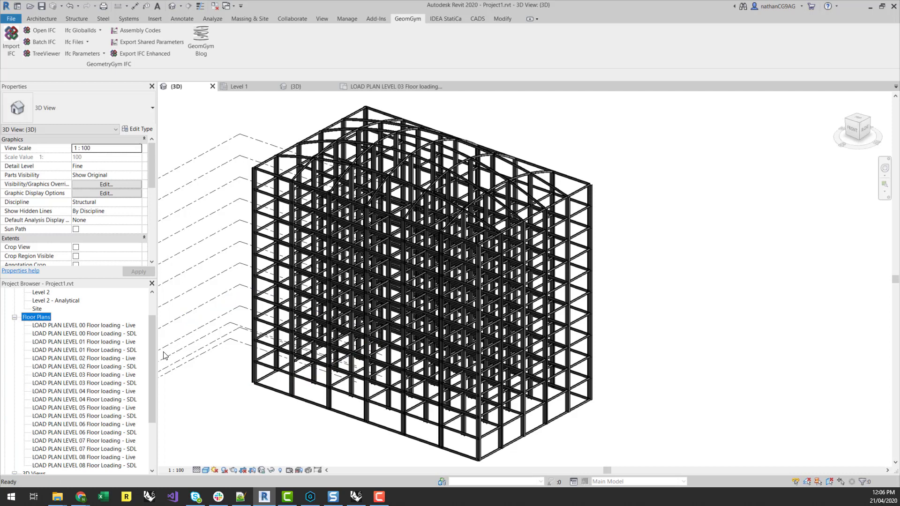
left_click_drag(155, 345, 154, 351)
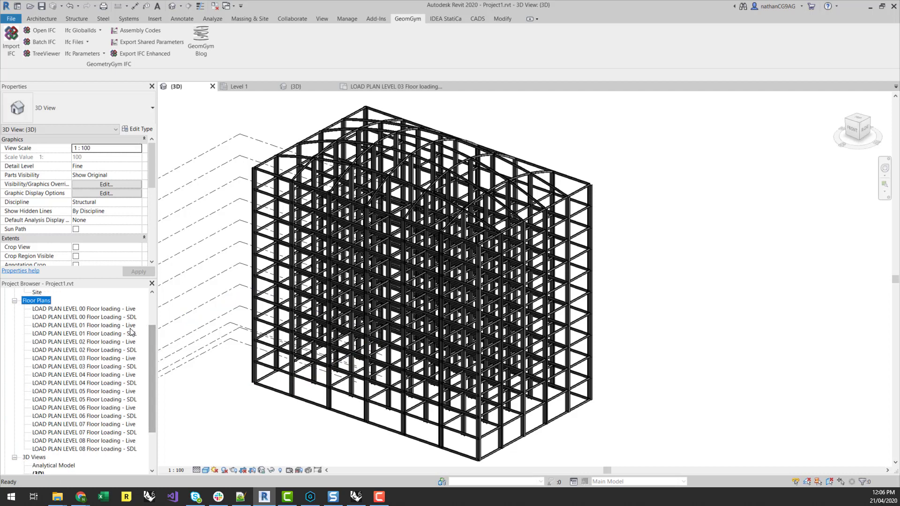
- Open the LOAD PLAN LEVEL 01 Floor loading - Live plan
double_click(95, 325)
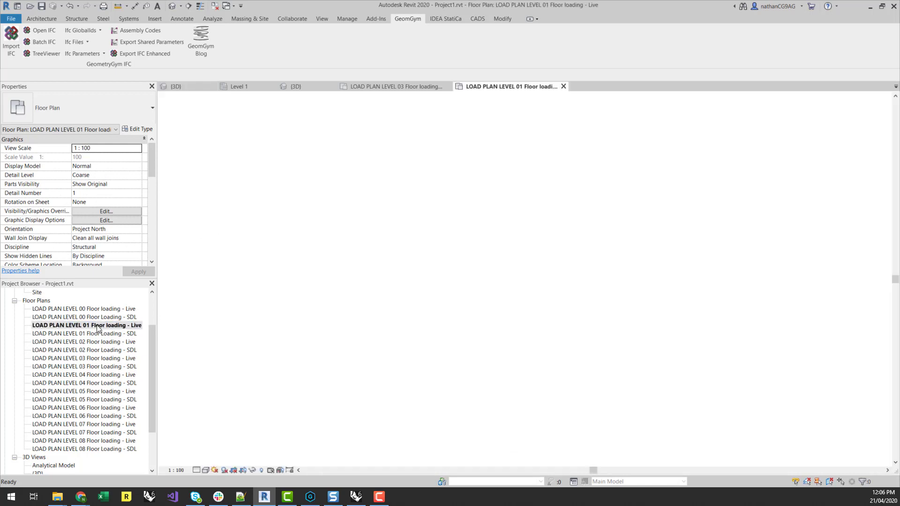
scroll(372, 262, "down", 3)
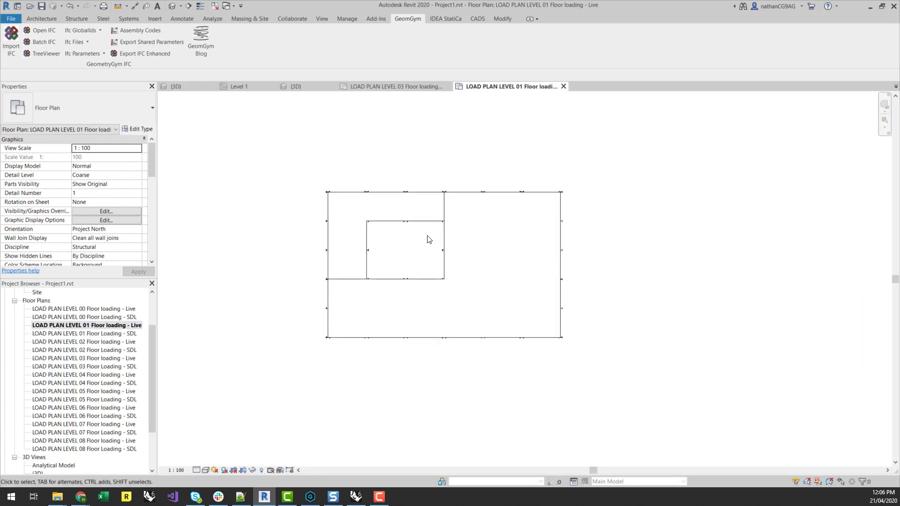
scroll(424, 238, "up", 1)
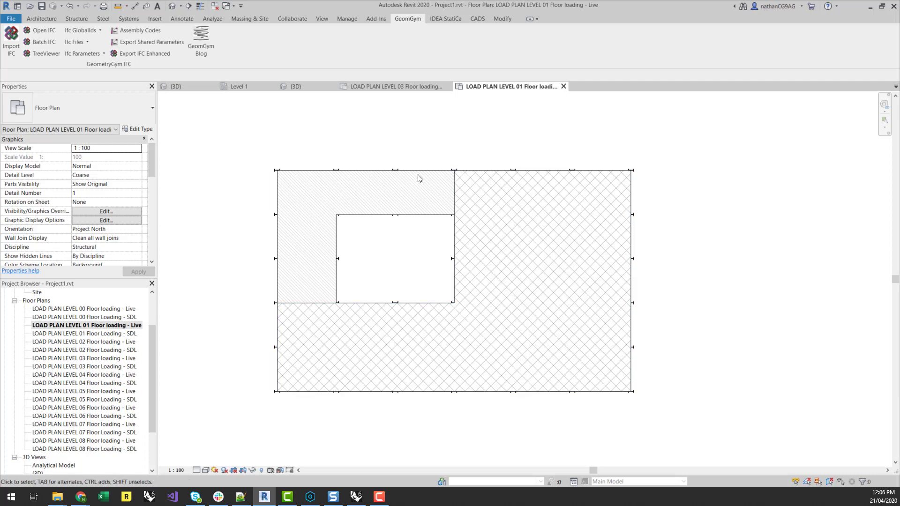
- Check the hatched regions' Load Values (-5 and -7.5 on the L-shaped area), then deselect
left_click(485, 176)
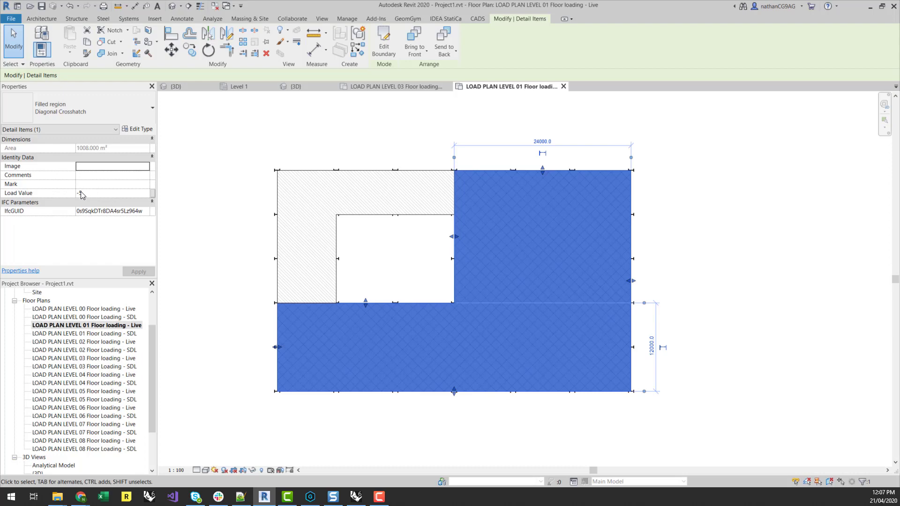
left_click(367, 209)
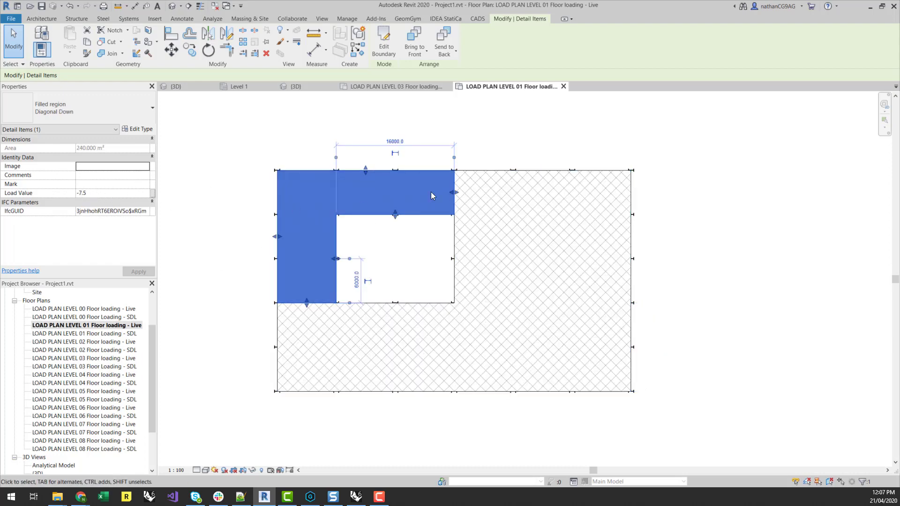
left_click(193, 225)
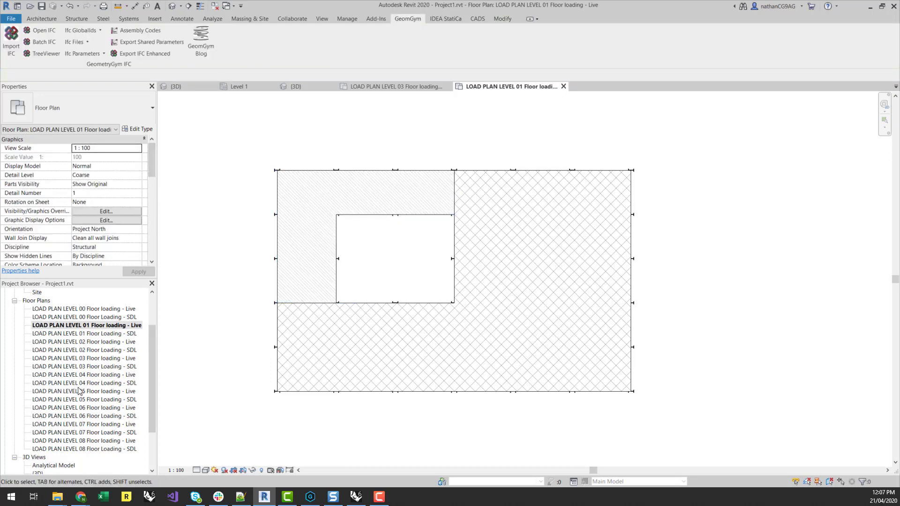
left_click_drag(155, 355, 152, 399)
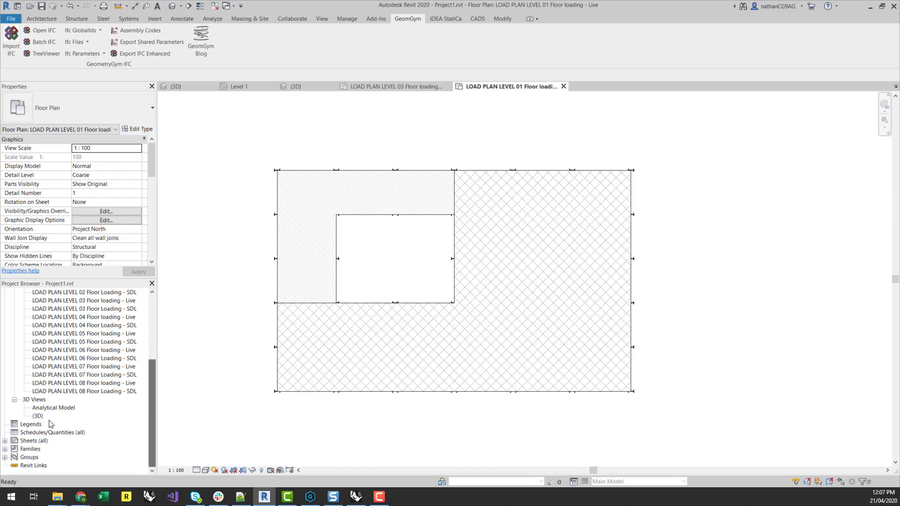
- Expand Sheets (all) and preview which view sheet 007 contains
left_click(5, 441)
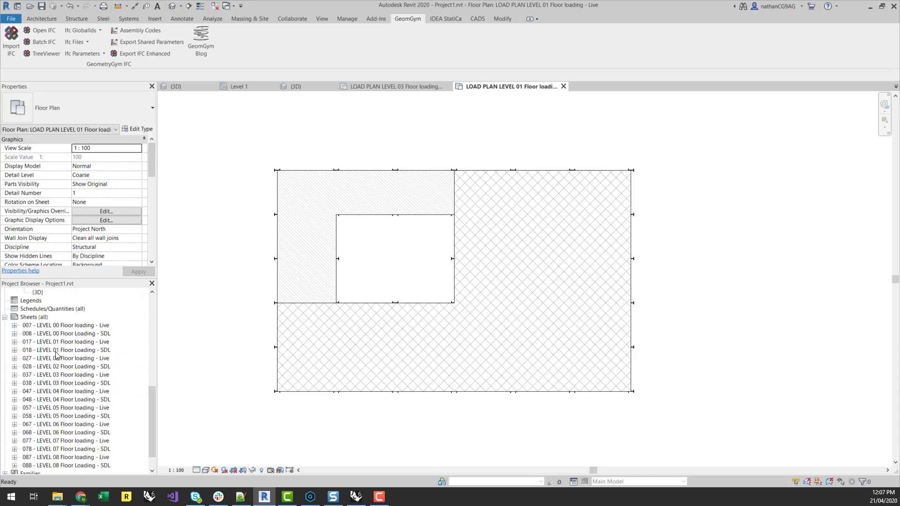
left_click(15, 326)
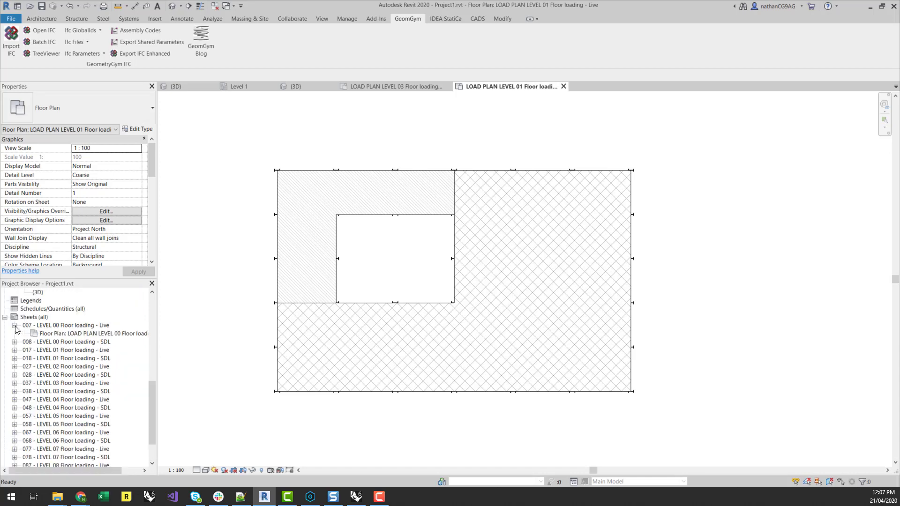
left_click(14, 325)
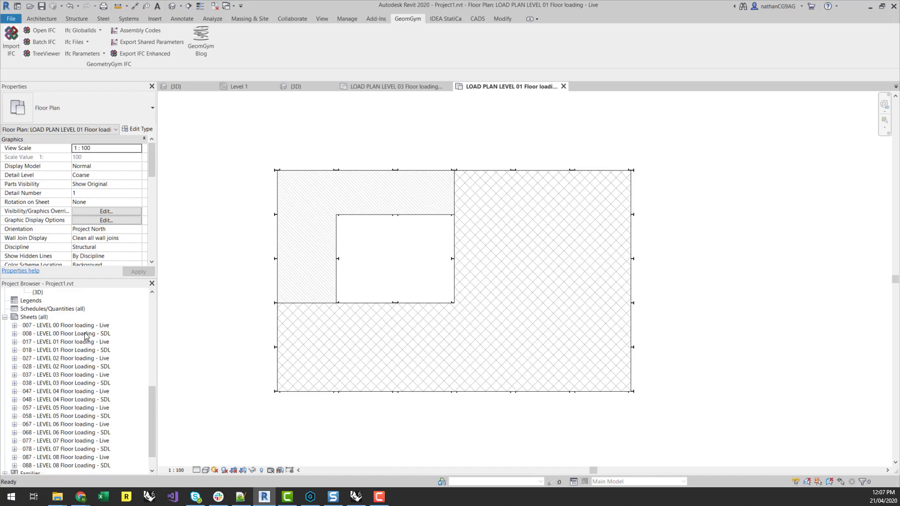
- Open sheet 008 - LEVEL 00 Floor Loading - SDL to view its hatched load plan
double_click(85, 333)
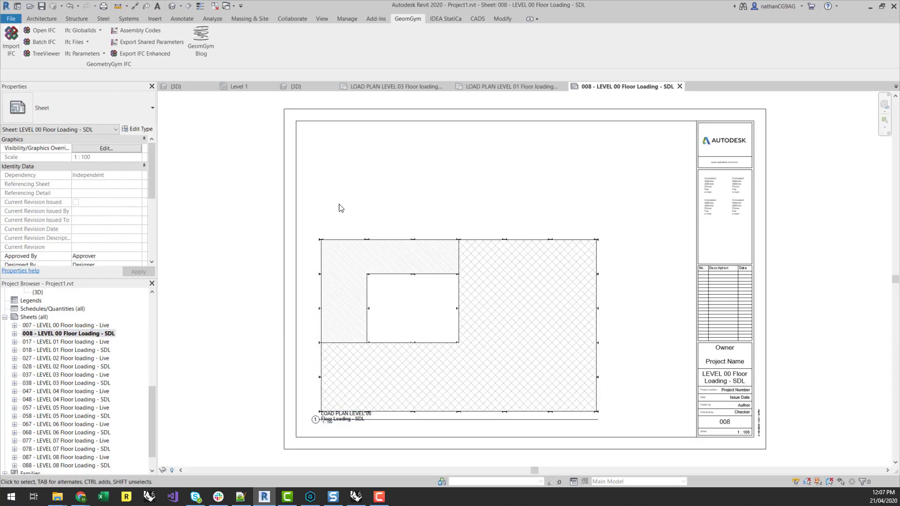
scroll(472, 194, "down", 1)
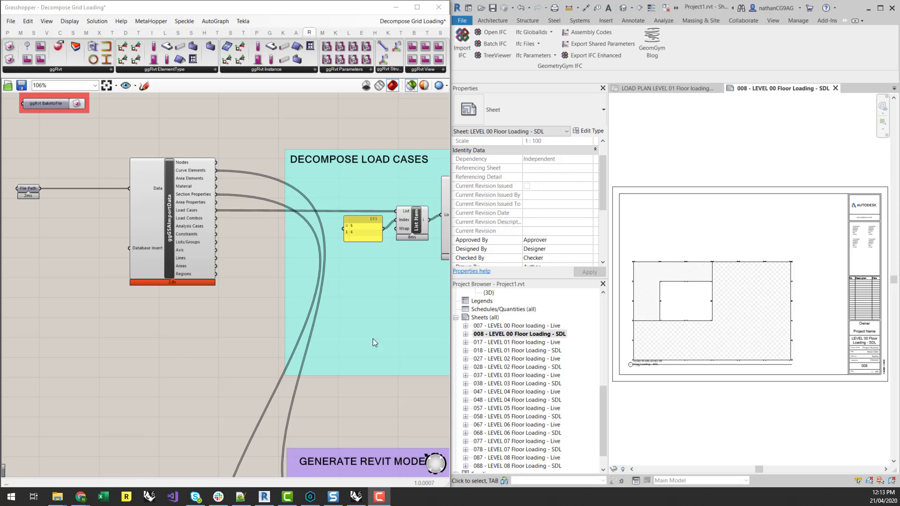
scroll(167, 330, "down", 3)
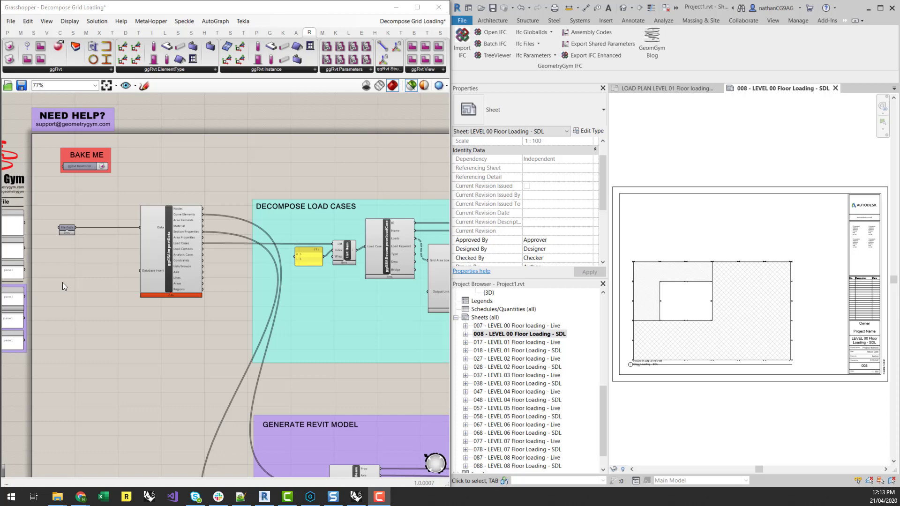
scroll(63, 282, "up", 4)
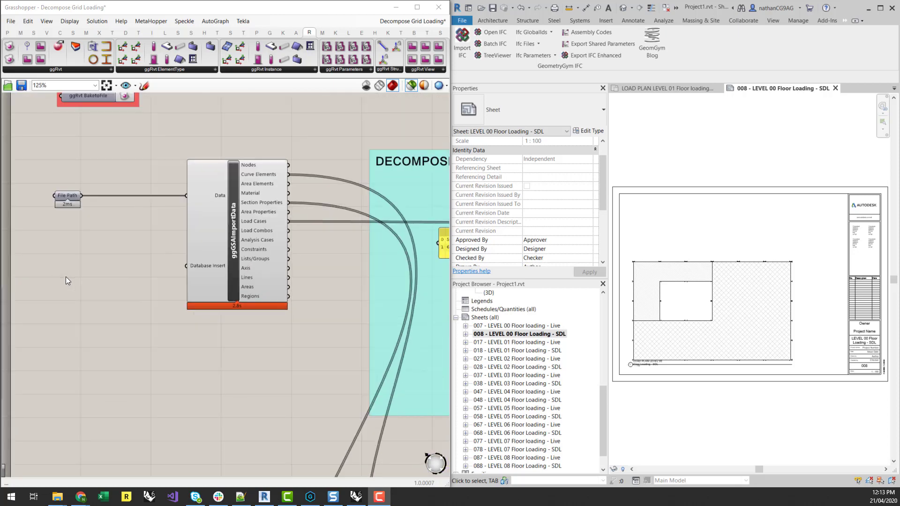